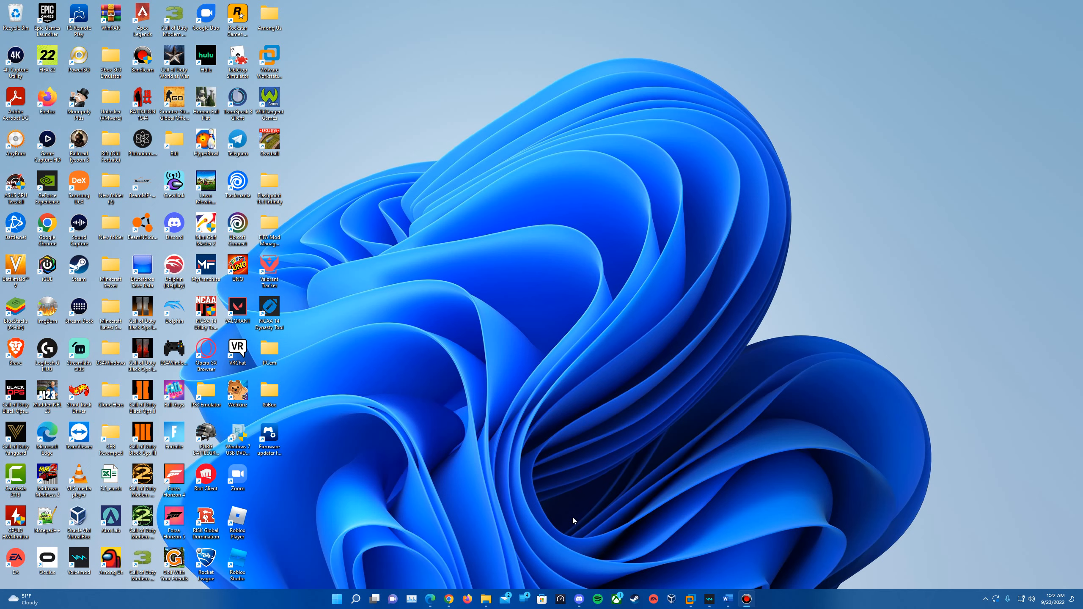
Step: Look over the Windows ME OEM Full and boot disk download pages, then minimize the browser
{"action": "left_click", "coordinate": [431, 598]}
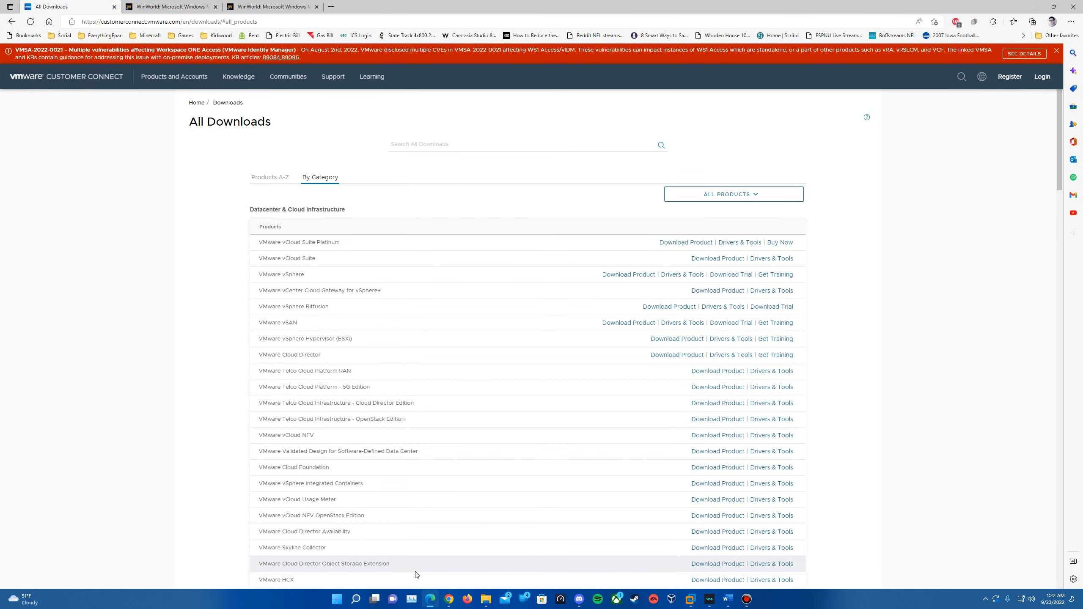
{"action": "scroll", "coordinate": [411, 469], "scroll_direction": "down", "scroll_amount": 10}
{"action": "scroll", "coordinate": [411, 407], "scroll_direction": "down", "scroll_amount": 15}
{"action": "scroll", "coordinate": [416, 414], "scroll_direction": "up", "scroll_amount": 10}
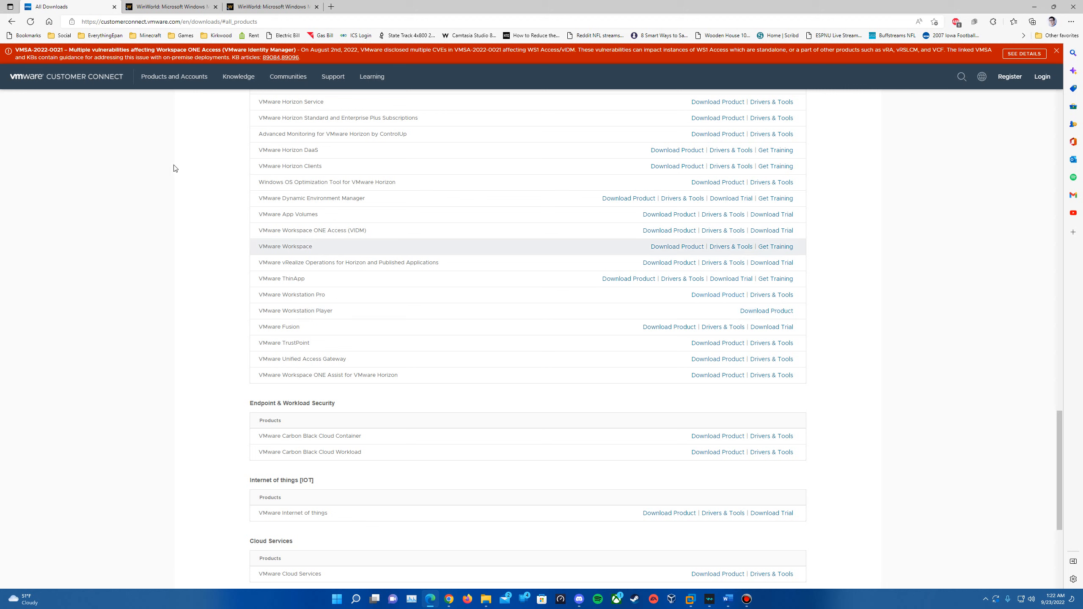
{"action": "left_click", "coordinate": [181, 5]}
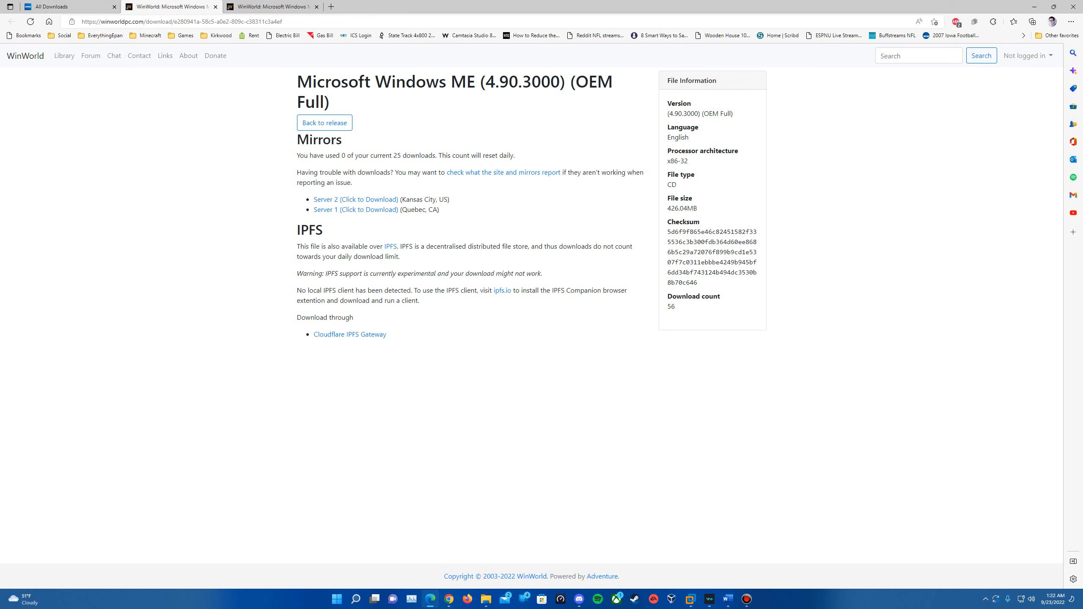
{"action": "left_click", "coordinate": [289, 7]}
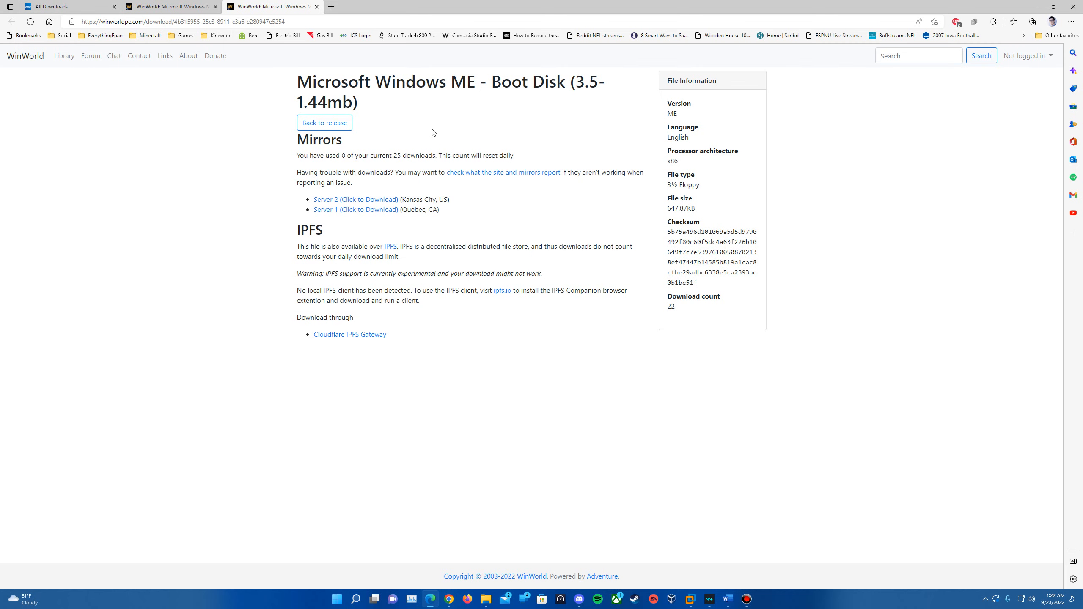
{"action": "left_click", "coordinate": [170, 7]}
{"action": "left_click", "coordinate": [70, 7]}
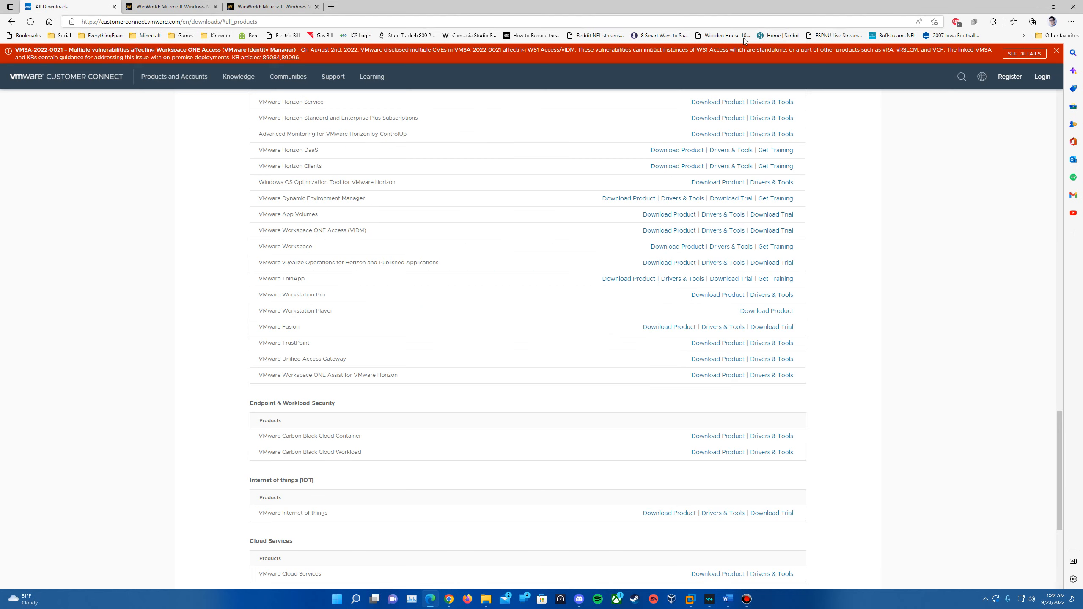
{"action": "left_click", "coordinate": [1034, 7]}
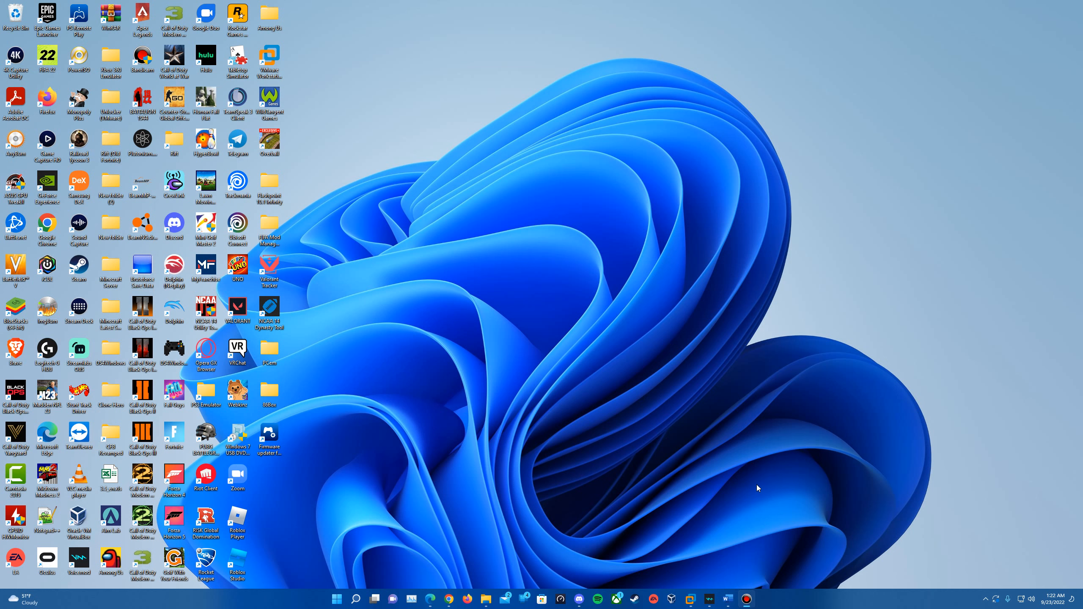
Step: Start a new virtual machine in Workstation that installs from an installer disc image file
{"action": "left_click", "coordinate": [684, 600]}
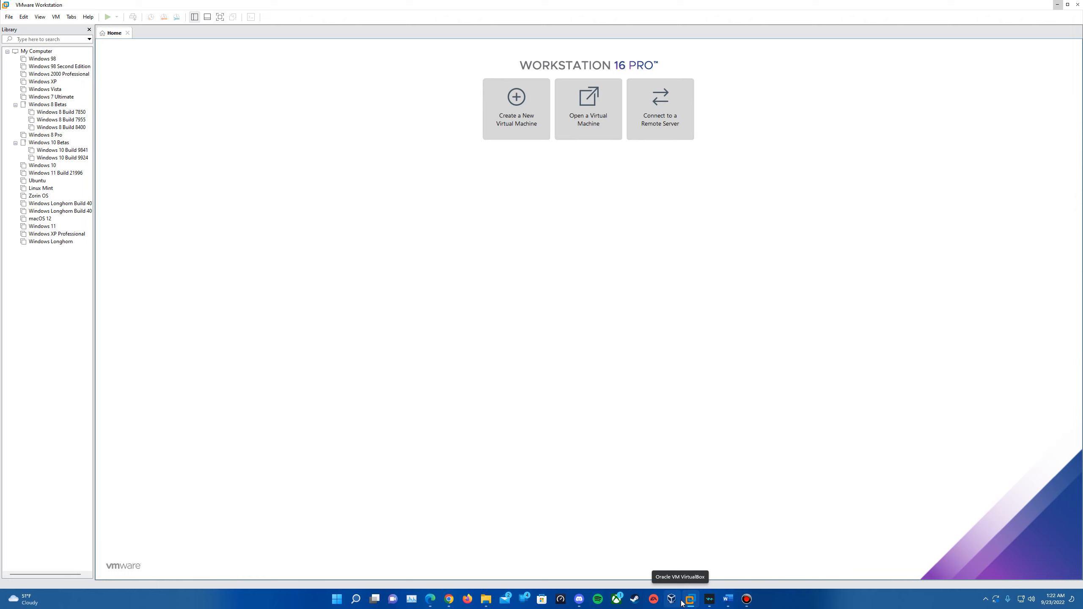
{"action": "left_click", "coordinate": [531, 135]}
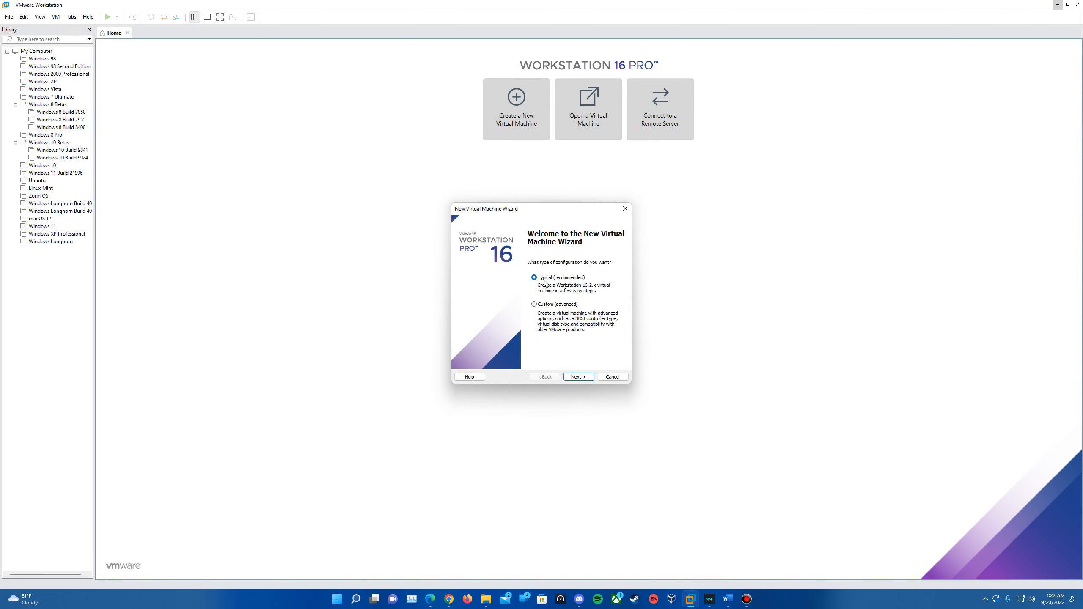
{"action": "left_click", "coordinate": [590, 375]}
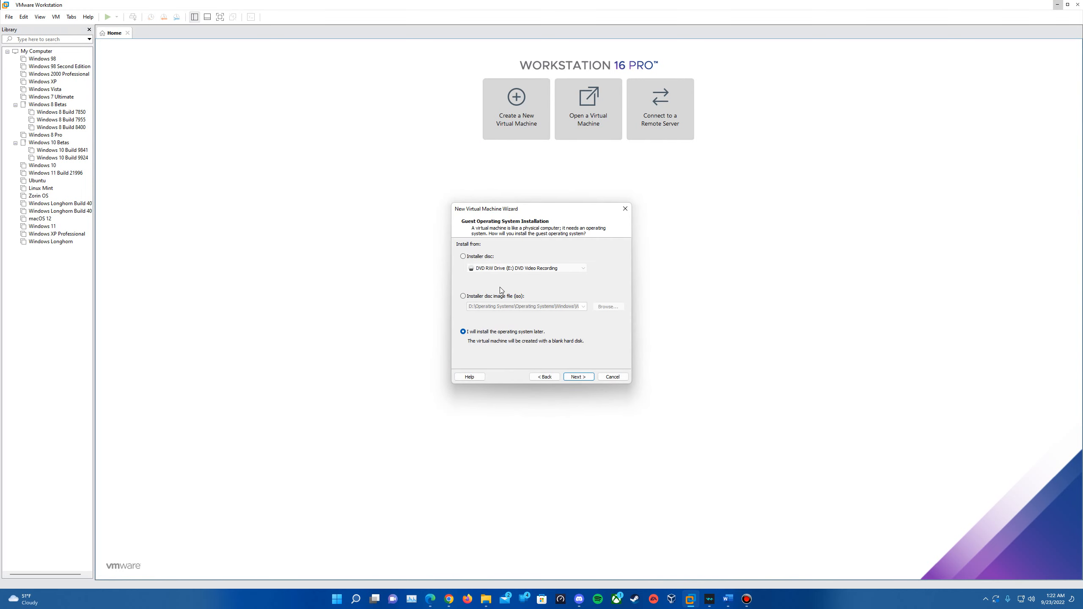
{"action": "left_click", "coordinate": [502, 297]}
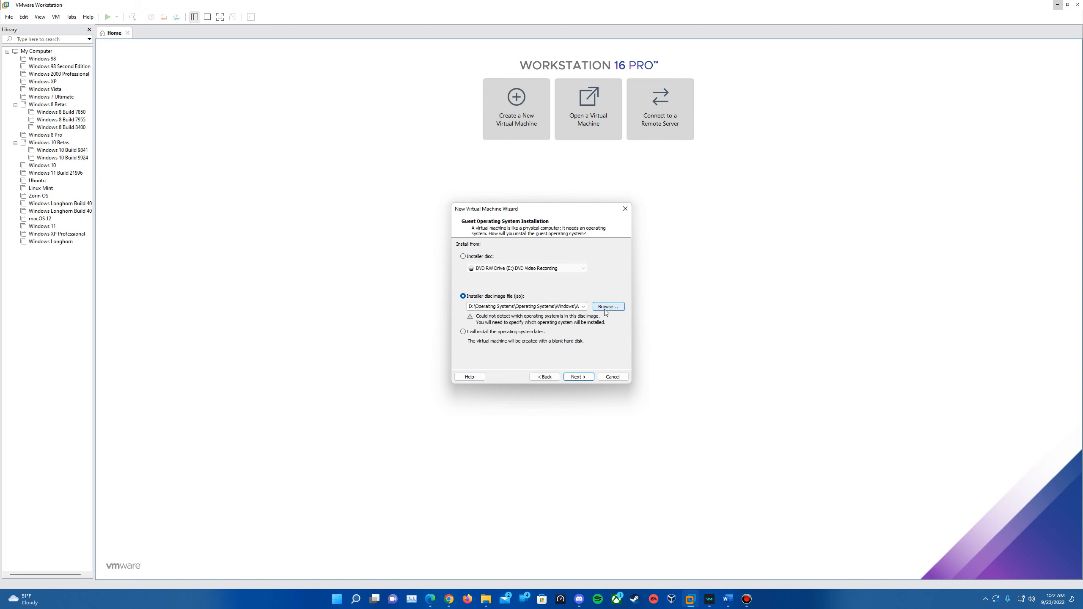
Step: Select the Windows Me OEM Full ISO from the Windows ME folder as the installer
{"action": "left_click", "coordinate": [606, 307]}
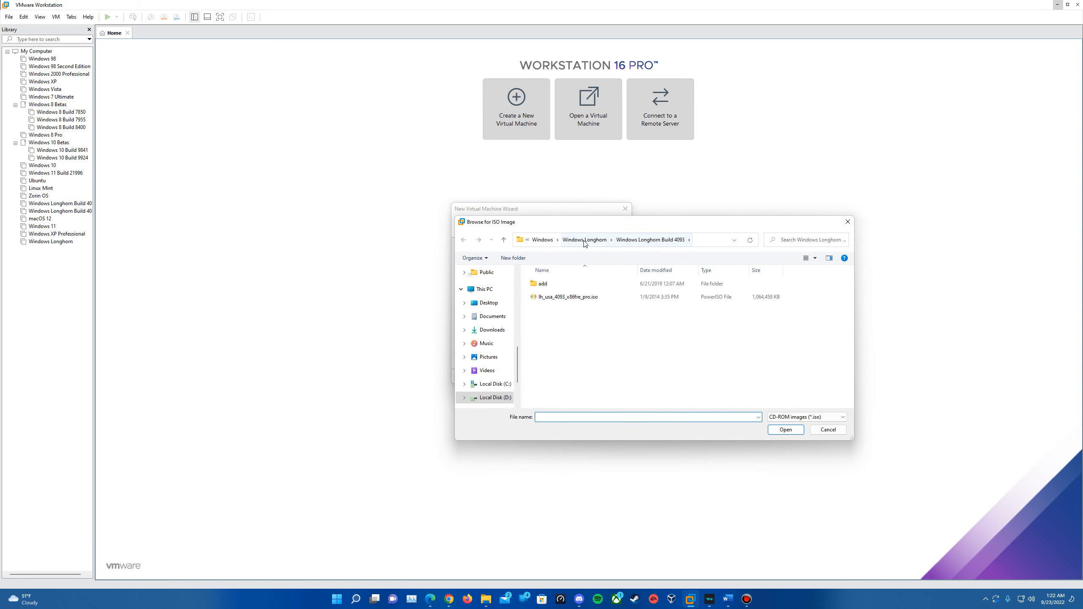
{"action": "left_click", "coordinate": [585, 242]}
{"action": "left_click", "coordinate": [585, 240]}
{"action": "scroll", "coordinate": [596, 356], "scroll_direction": "down", "scroll_amount": 1}
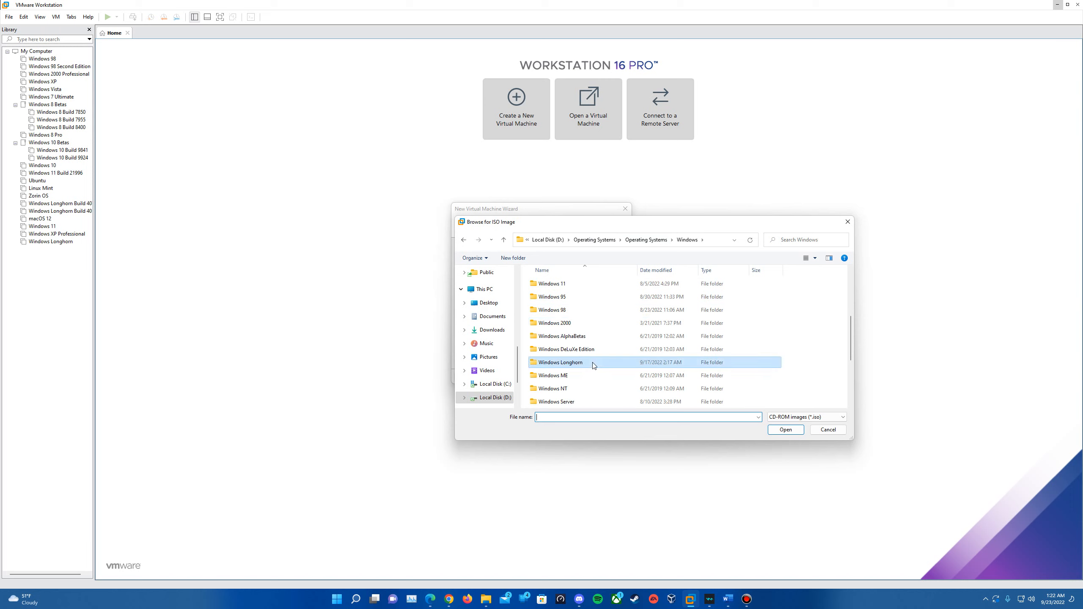
{"action": "double_click", "coordinate": [593, 375]}
{"action": "left_click", "coordinate": [594, 310]}
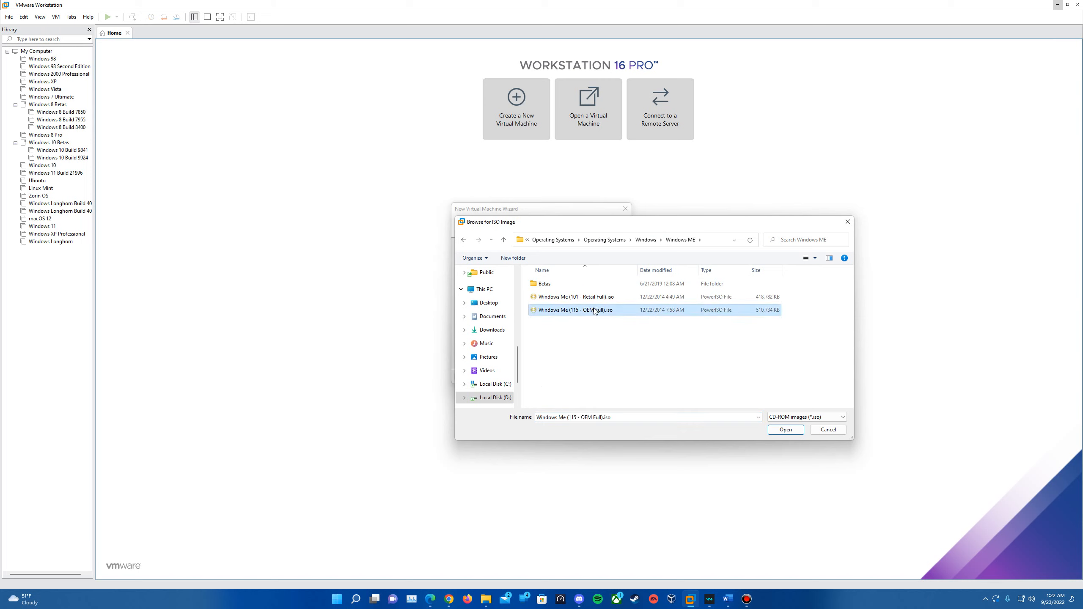
{"action": "double_click", "coordinate": [594, 310]}
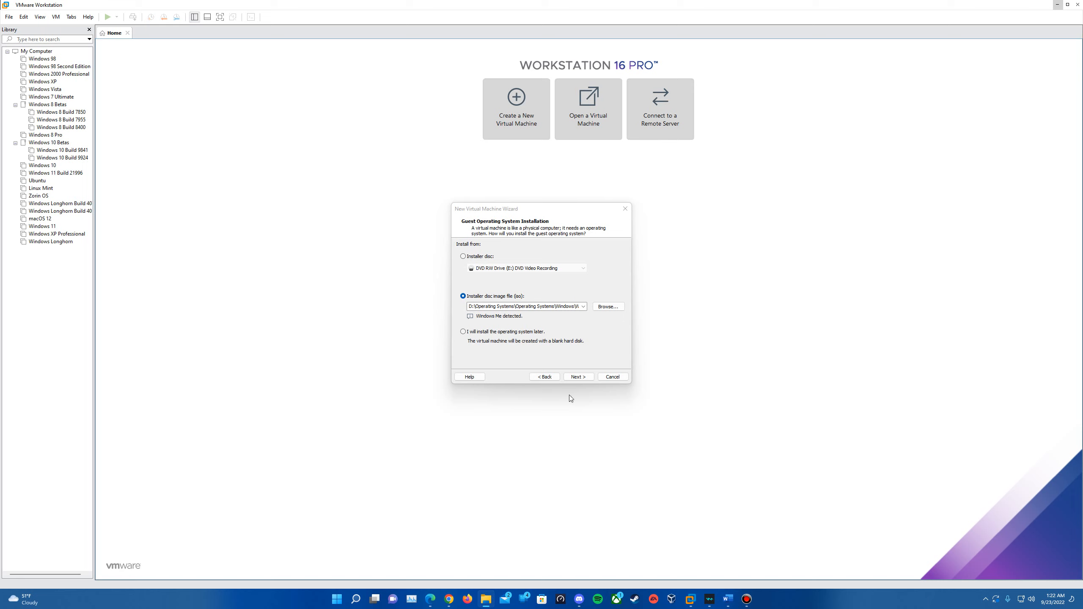
{"action": "left_click", "coordinate": [577, 377]}
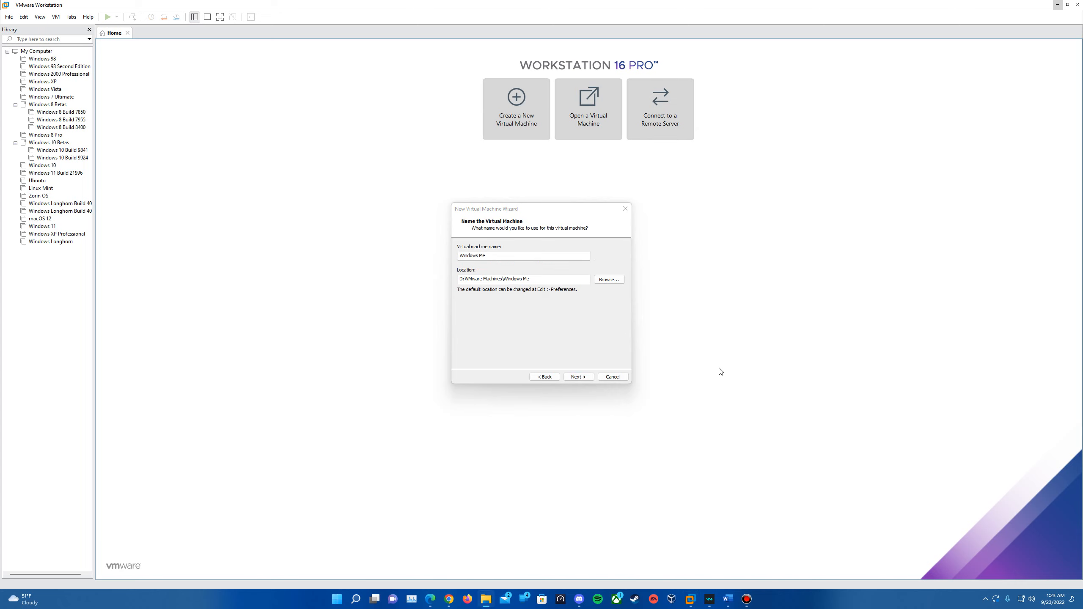
Step: Keep the name Windows Me and store the 8 GB virtual disk as a single file
{"action": "left_click", "coordinate": [586, 379]}
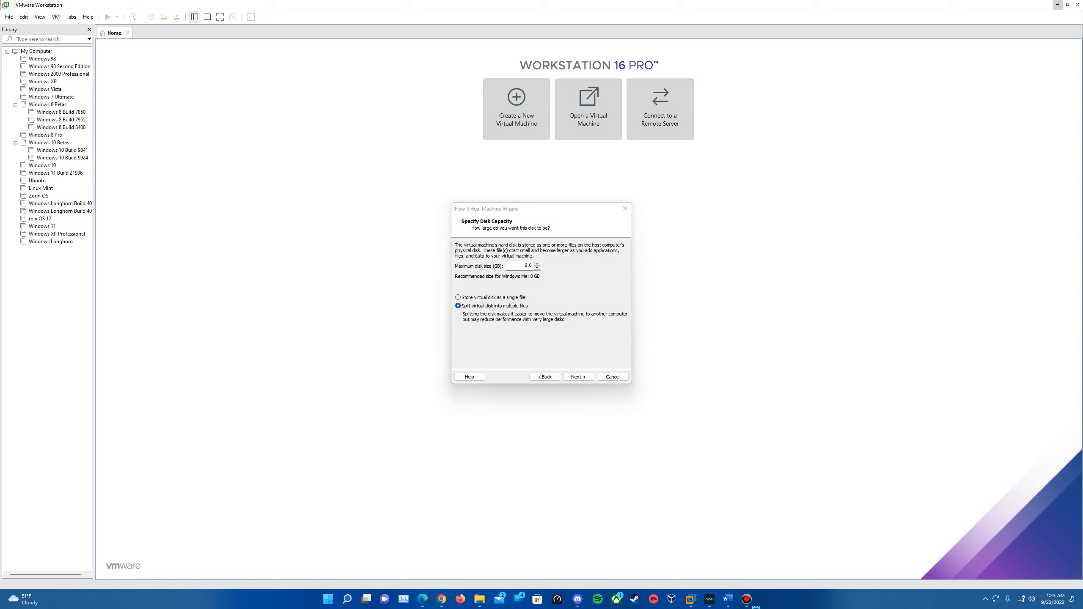
{"action": "left_click", "coordinate": [513, 295]}
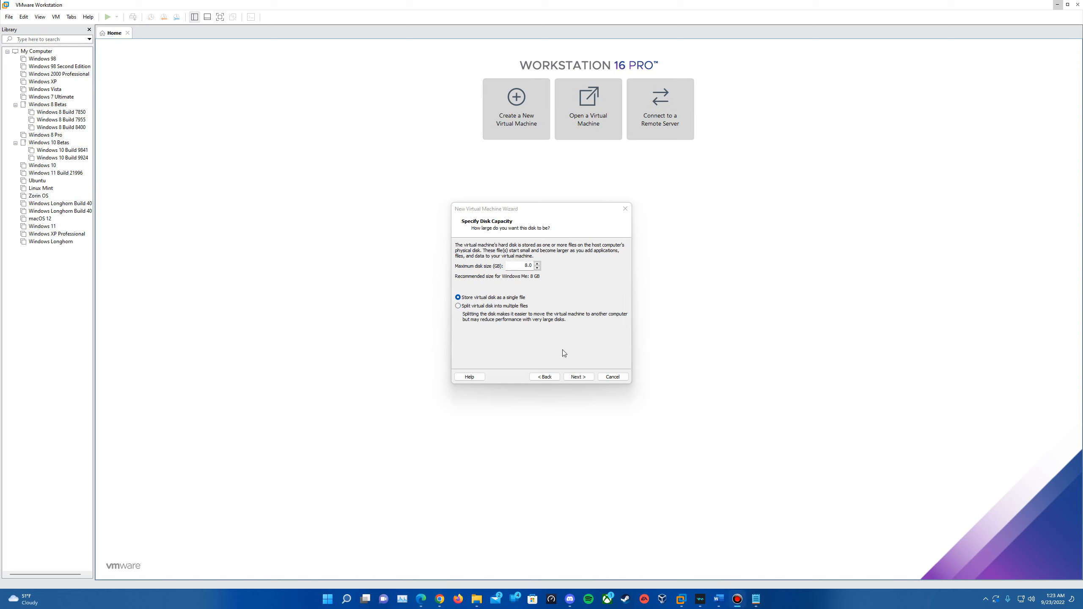
{"action": "left_click", "coordinate": [580, 377]}
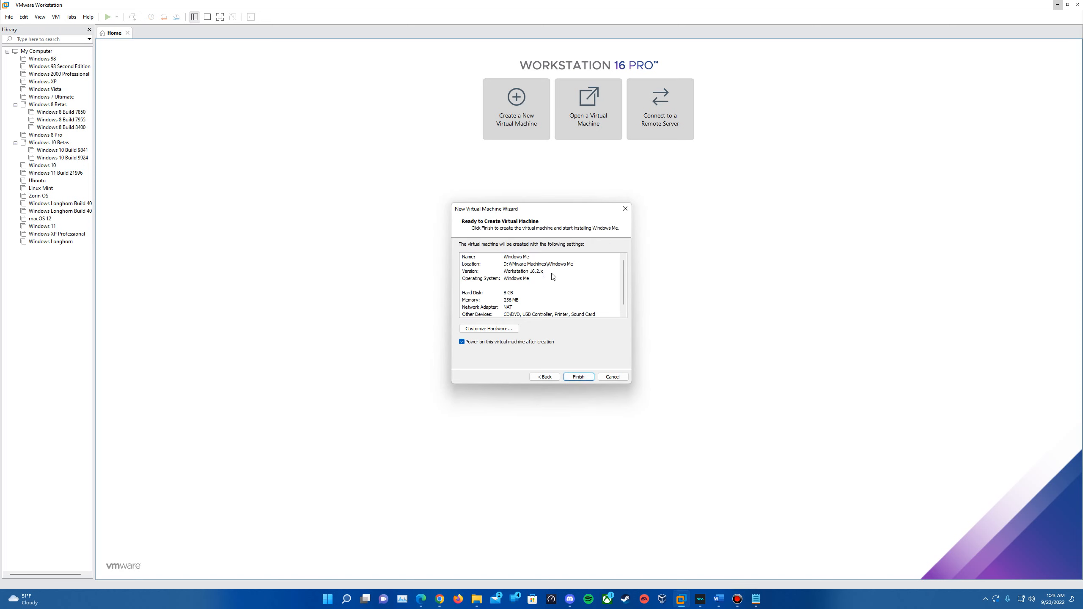
Step: Add a floppy drive to the Windows Me VM's hardware
{"action": "left_click", "coordinate": [500, 330]}
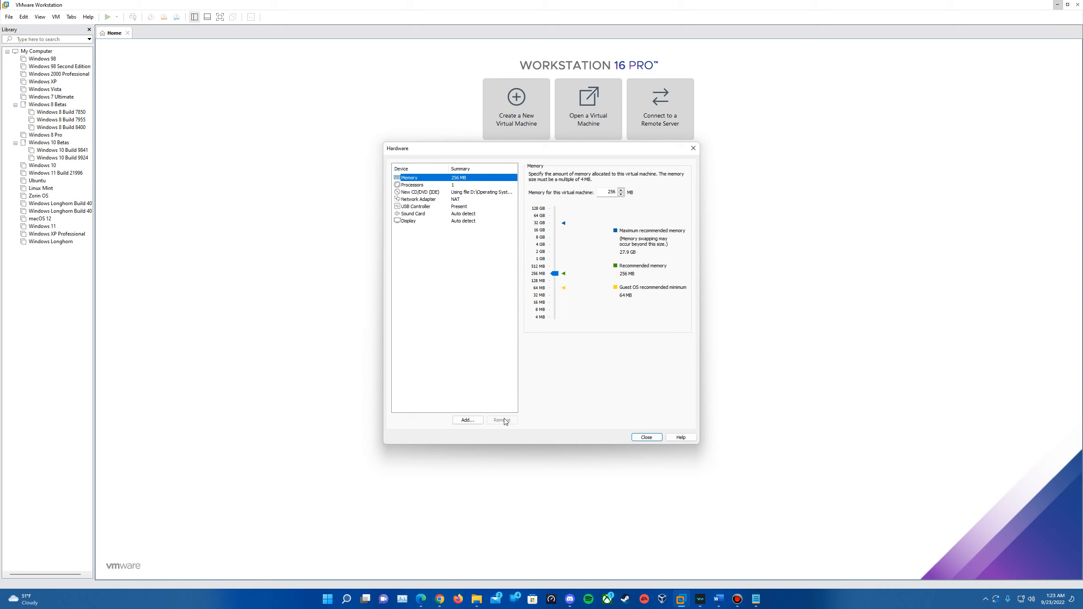
{"action": "left_click", "coordinate": [480, 421]}
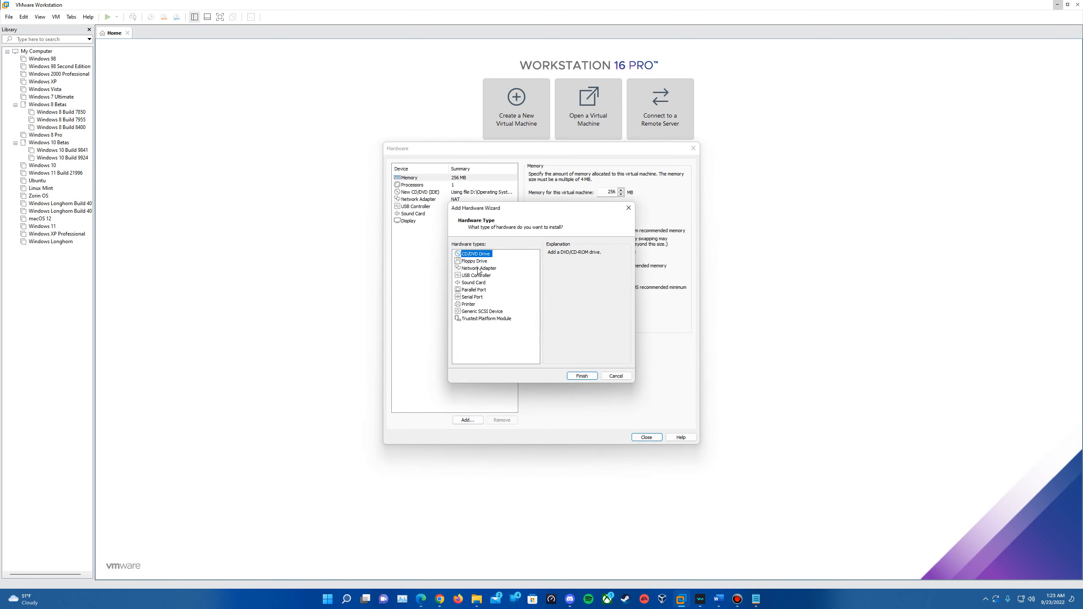
{"action": "left_click", "coordinate": [481, 261]}
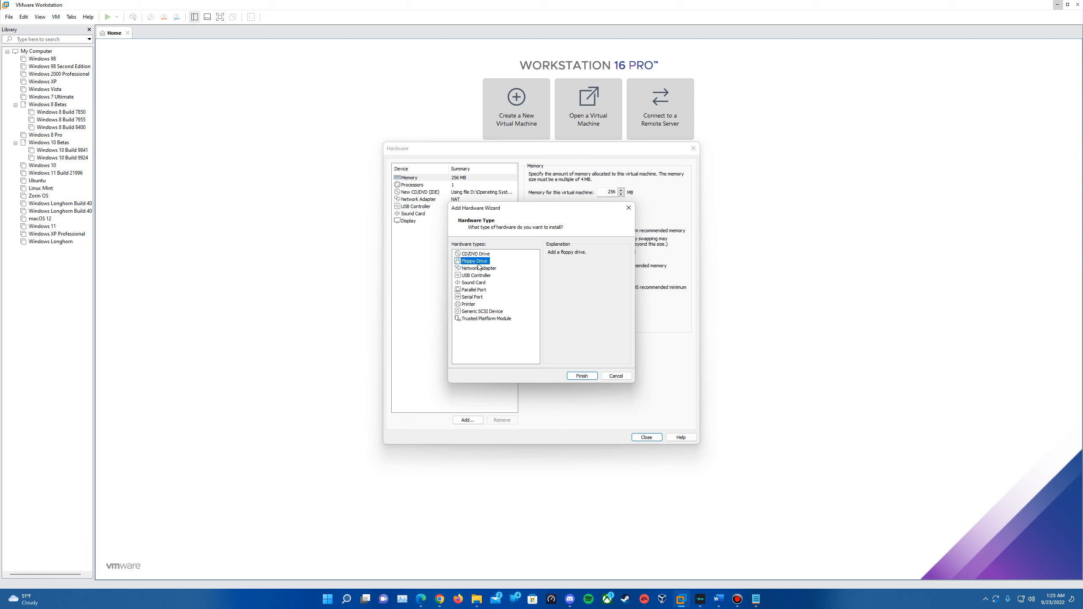
{"action": "left_click", "coordinate": [583, 376]}
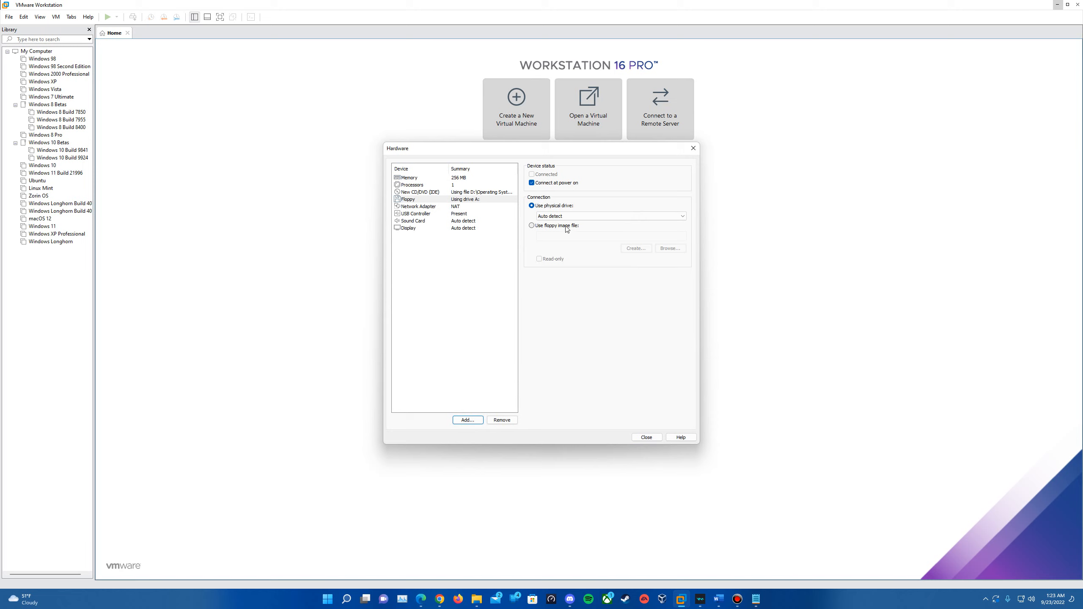
Step: Load the Windows ME setup disk image into the floppy drive and create the VM
{"action": "left_click", "coordinate": [567, 227]}
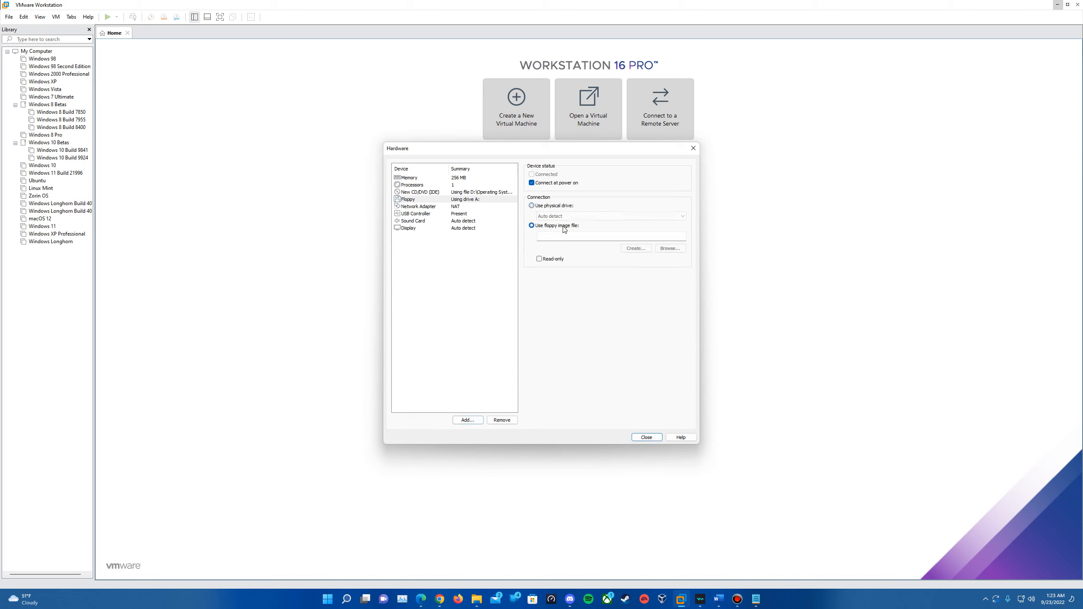
{"action": "left_click", "coordinate": [668, 250]}
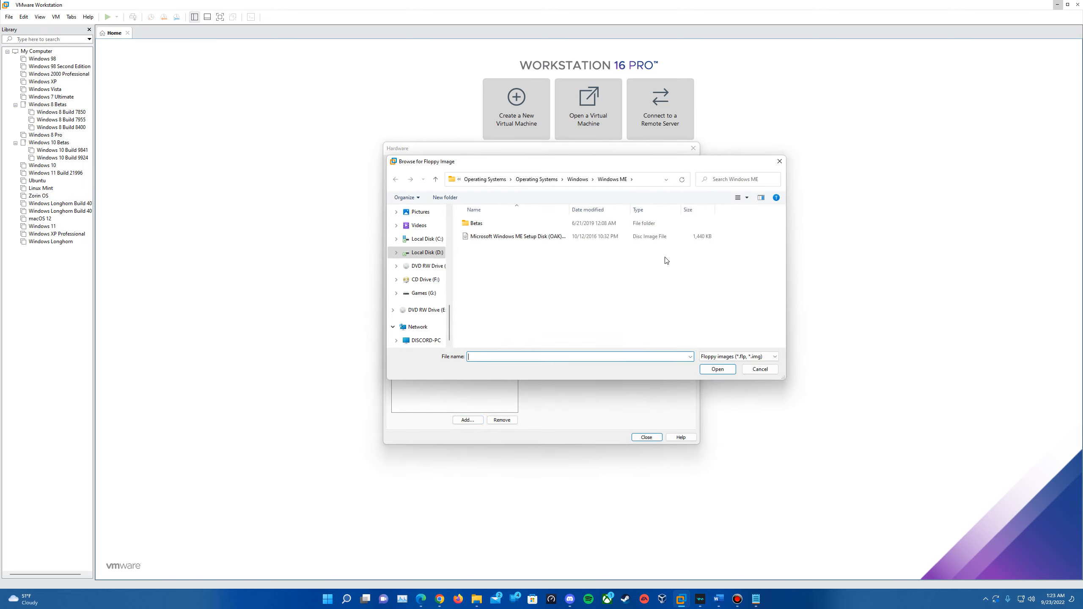
{"action": "double_click", "coordinate": [498, 237]}
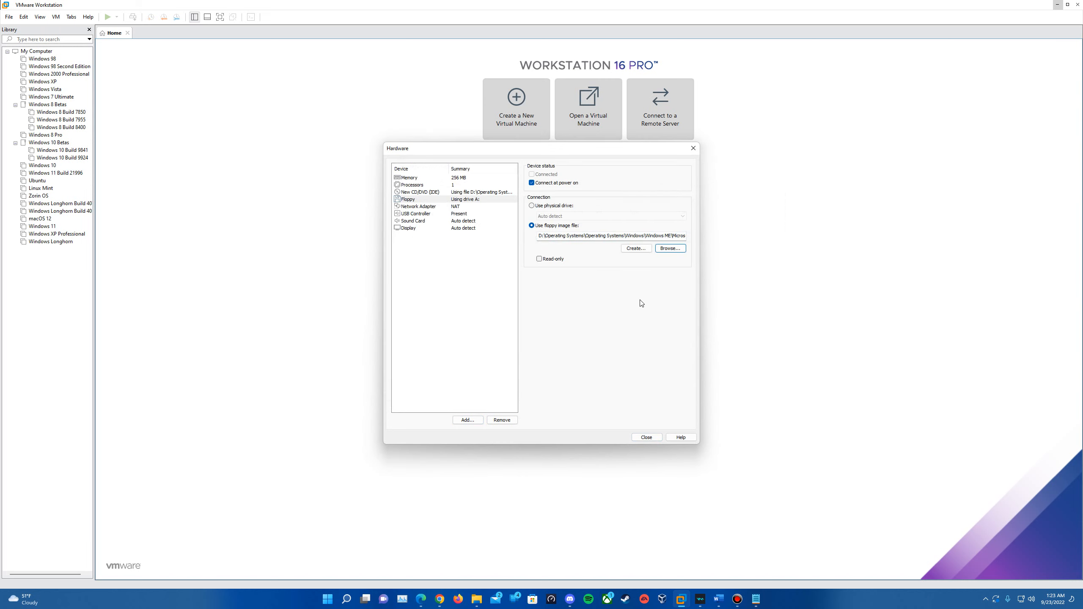
{"action": "left_click", "coordinate": [647, 438]}
{"action": "left_click", "coordinate": [590, 377]}
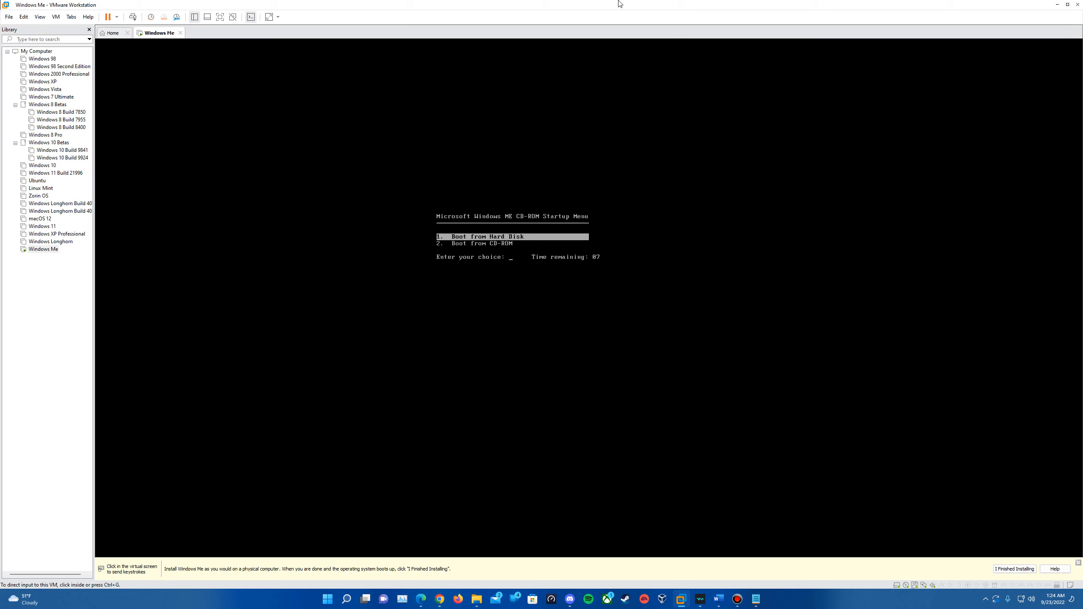
Step: Boot the VM from CD-ROM and choose option 1, Start Windows Setup from CD-ROM
{"action": "left_click", "coordinate": [595, 365]}
{"action": "key", "text": "Down"}
{"action": "key", "text": "Up"}
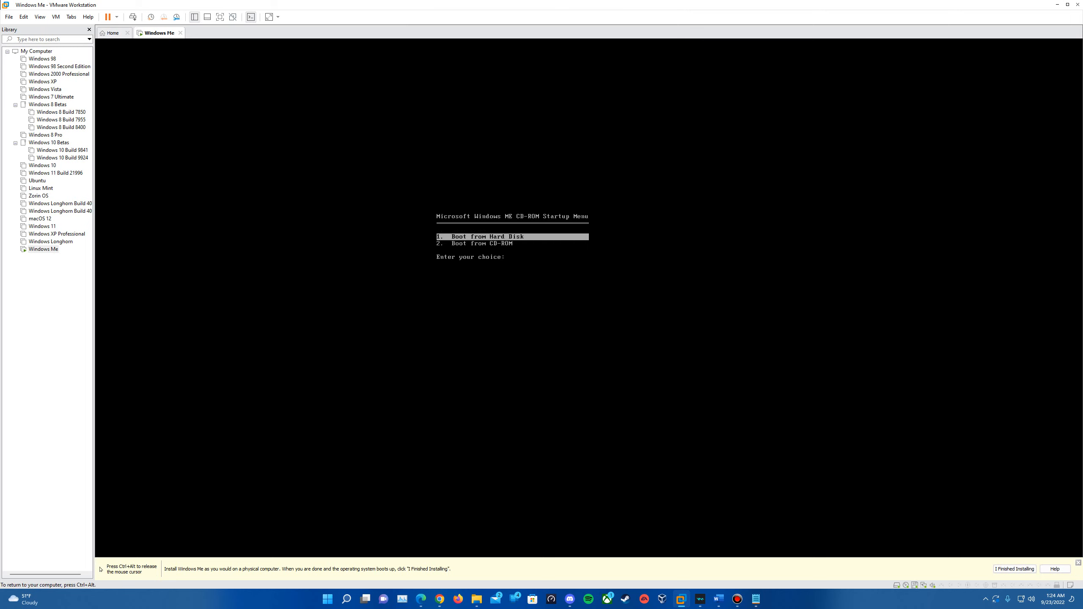
{"action": "key", "text": "Down"}
{"action": "key", "text": "Return"}
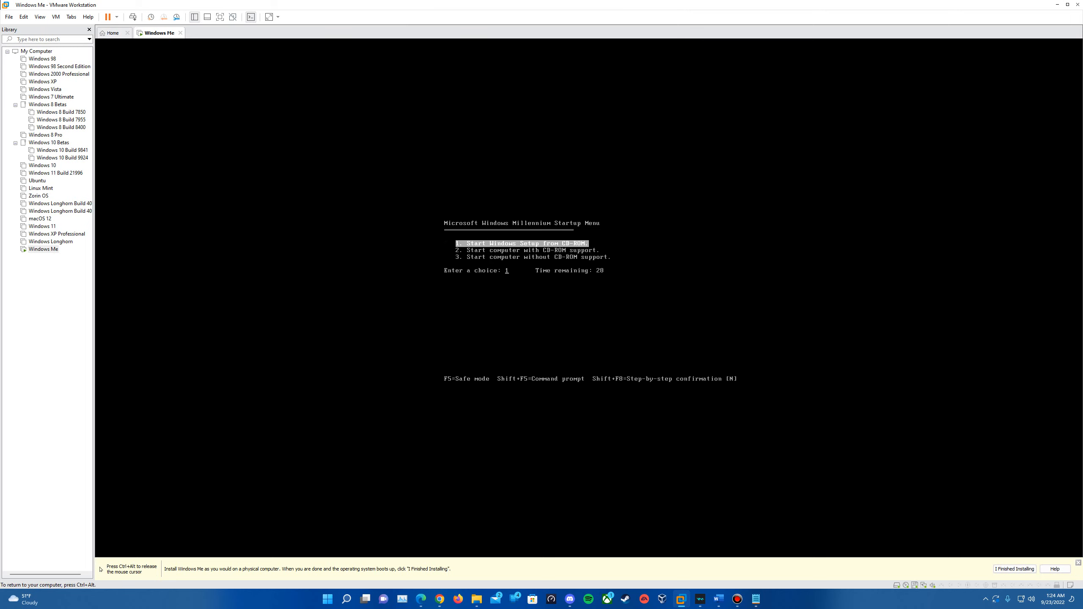
{"action": "key", "text": "Return"}
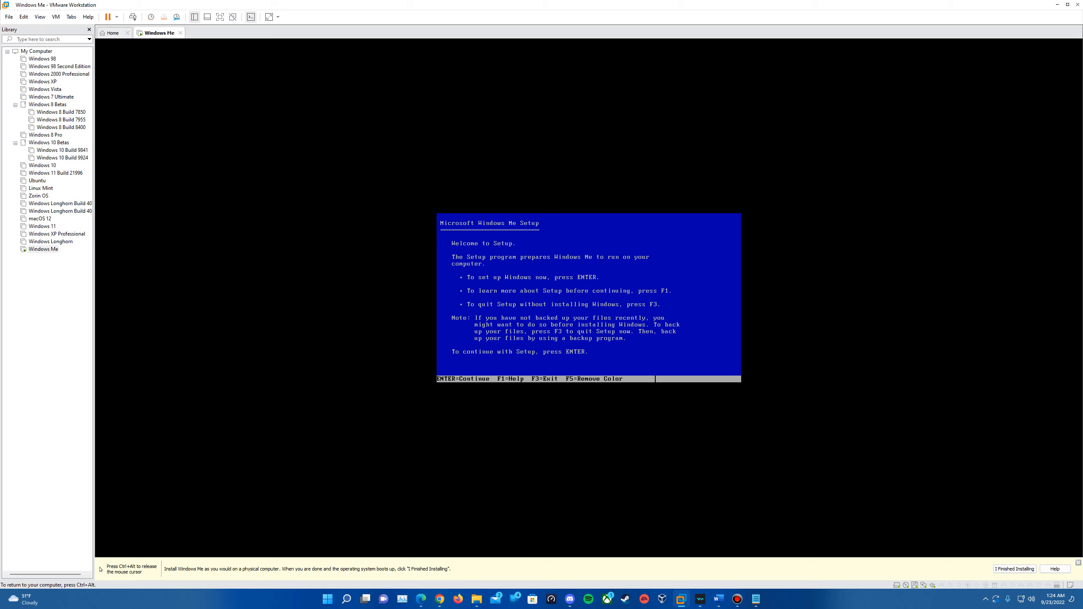
Step: Configure the unallocated disk space with large disk support enabled and let Setup restart
{"action": "key", "text": "Return"}
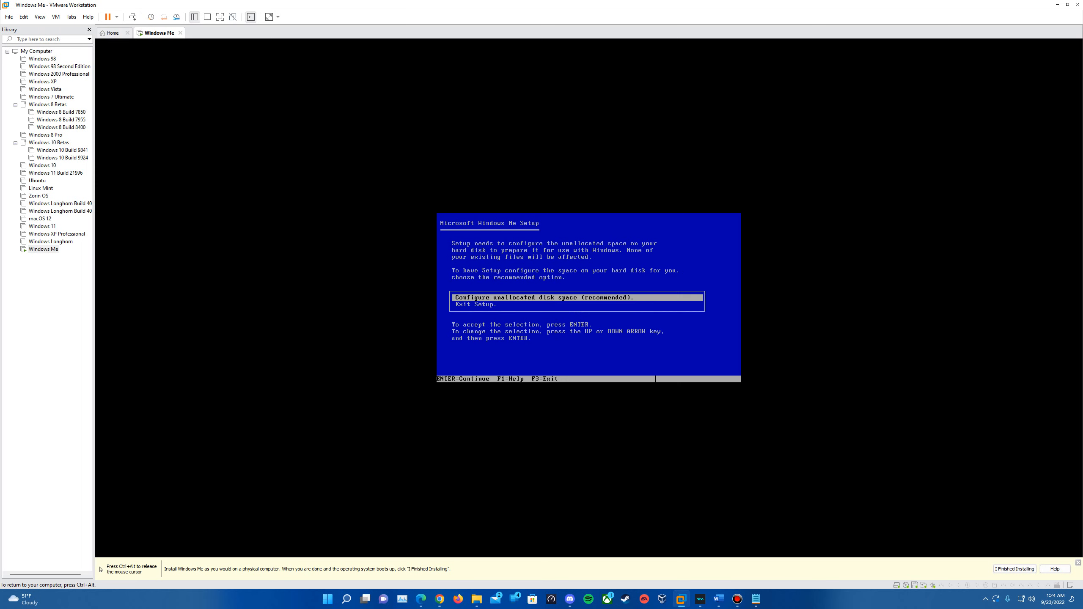
{"action": "key", "text": "Return"}
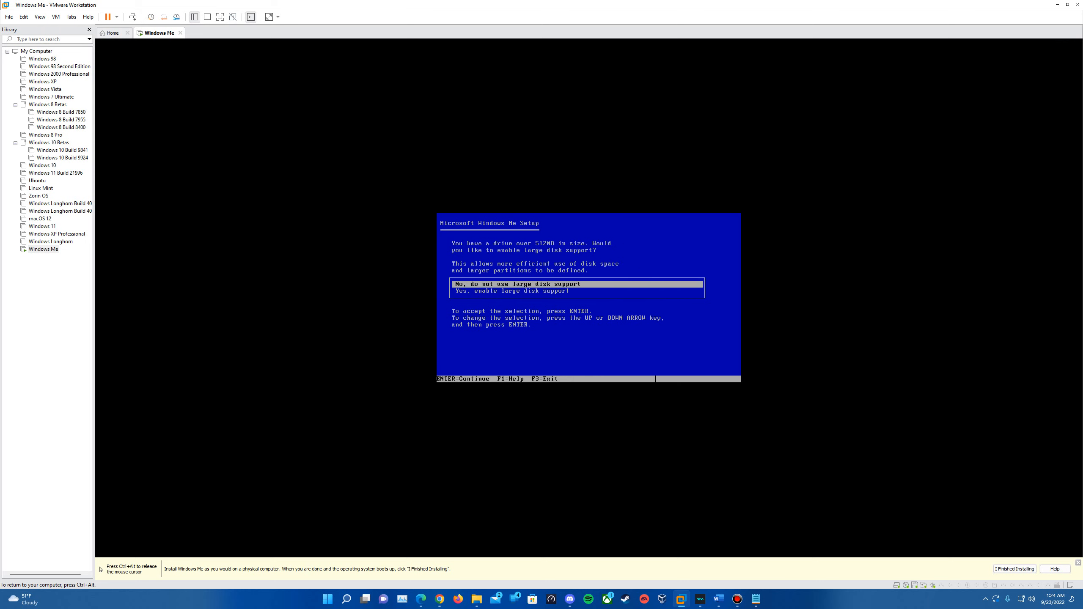
{"action": "key", "text": "Down"}
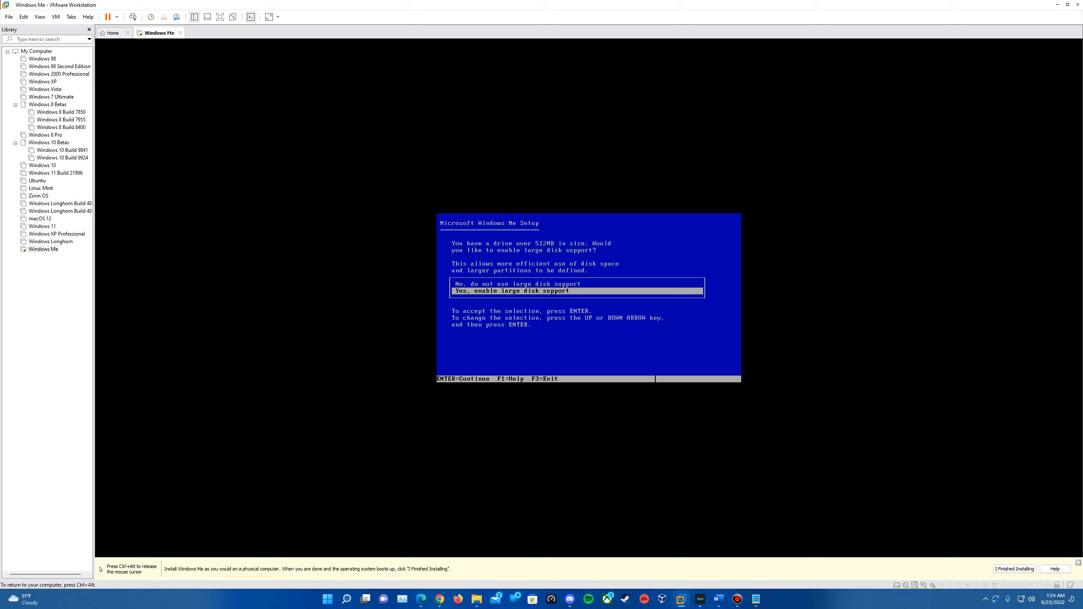
{"action": "key", "text": "Return"}
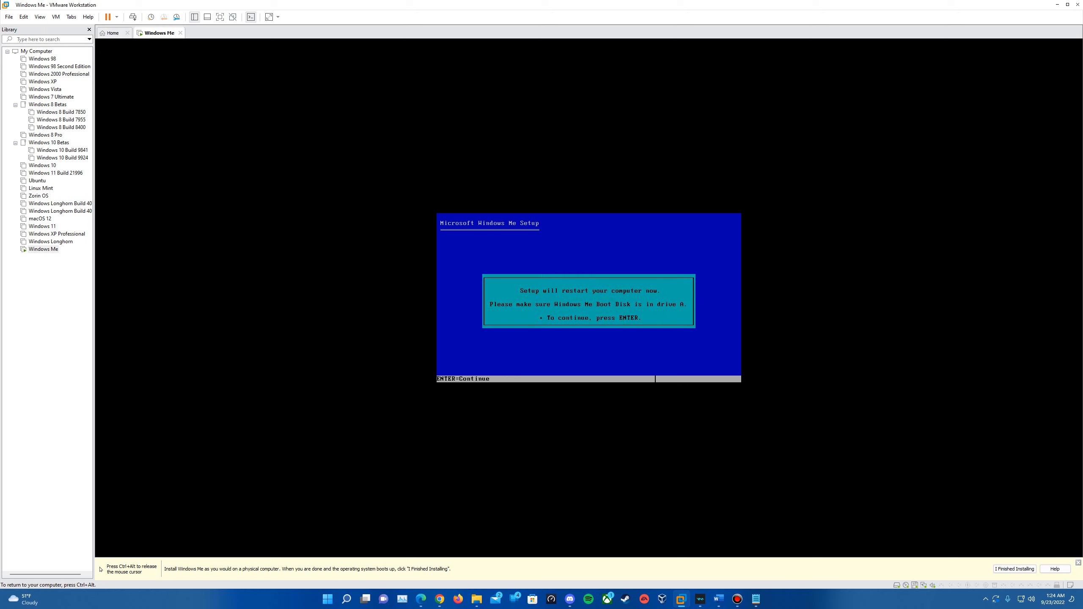
{"action": "key", "text": "Return"}
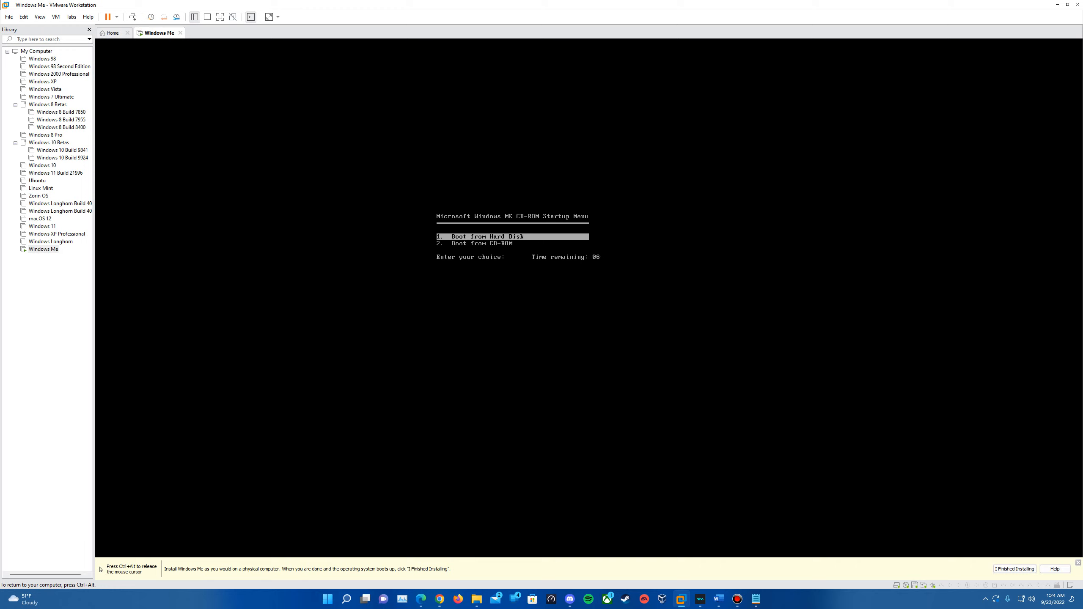
Step: Boot from CD-ROM again, restart Windows Setup, and proceed with the ScanDisk check
{"action": "key", "text": "Down"}
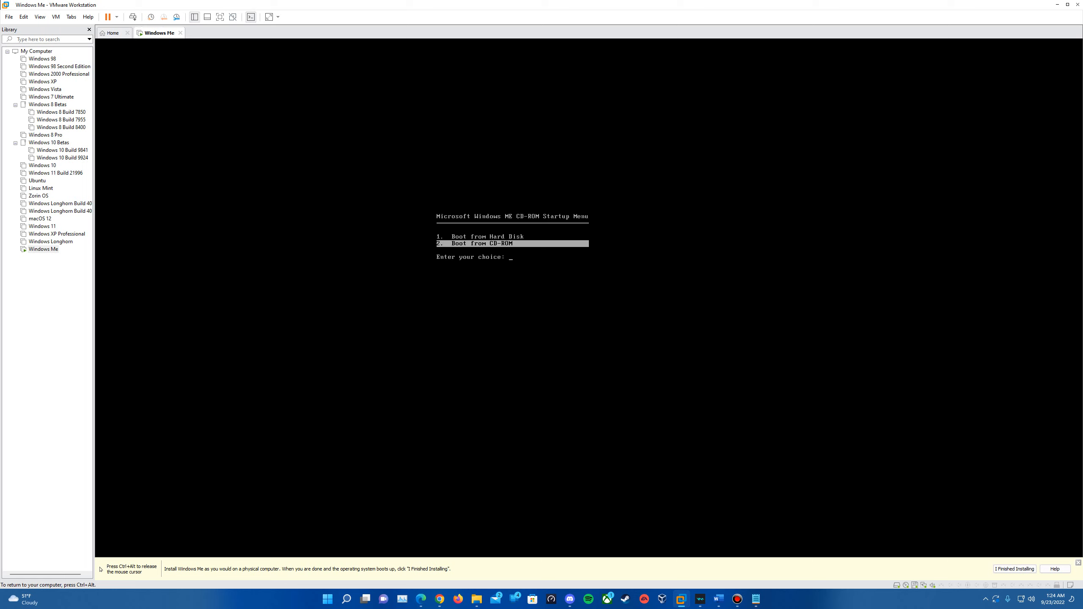
{"action": "key", "text": "Return"}
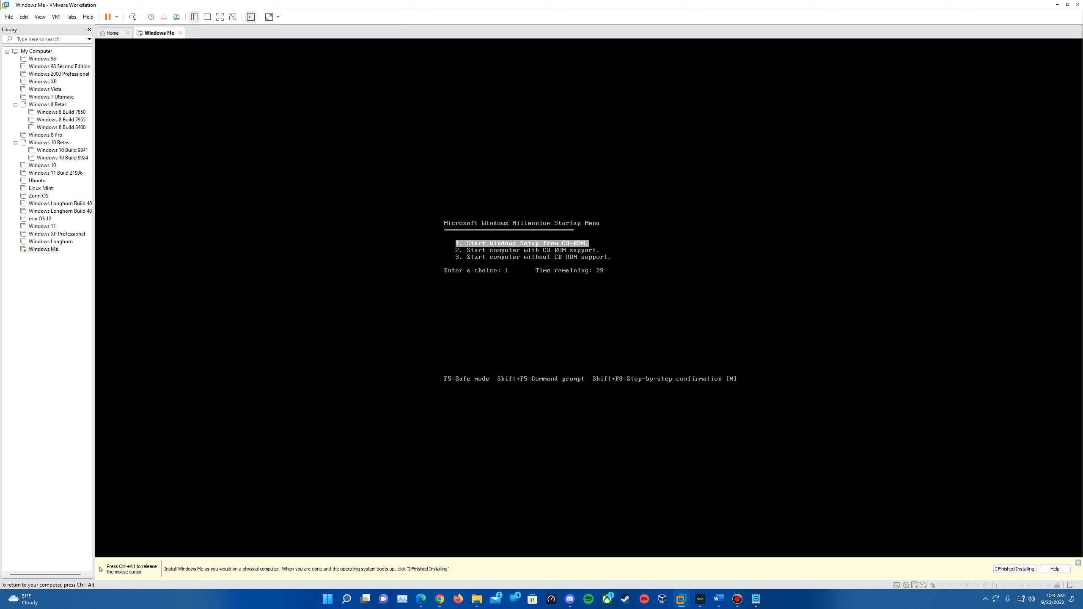
{"action": "key", "text": "Return"}
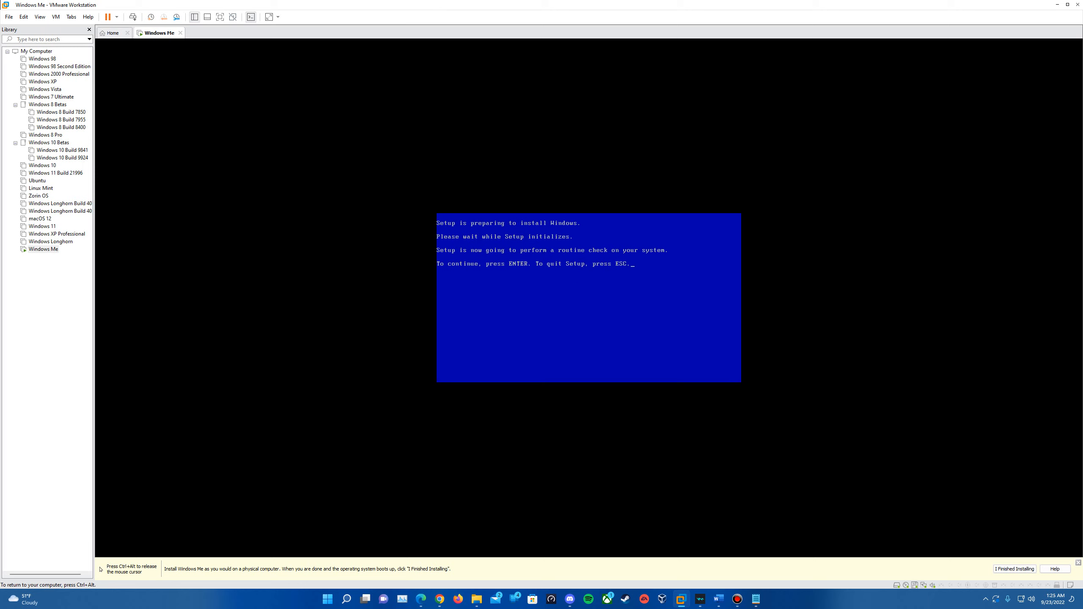
{"action": "key", "text": "Return"}
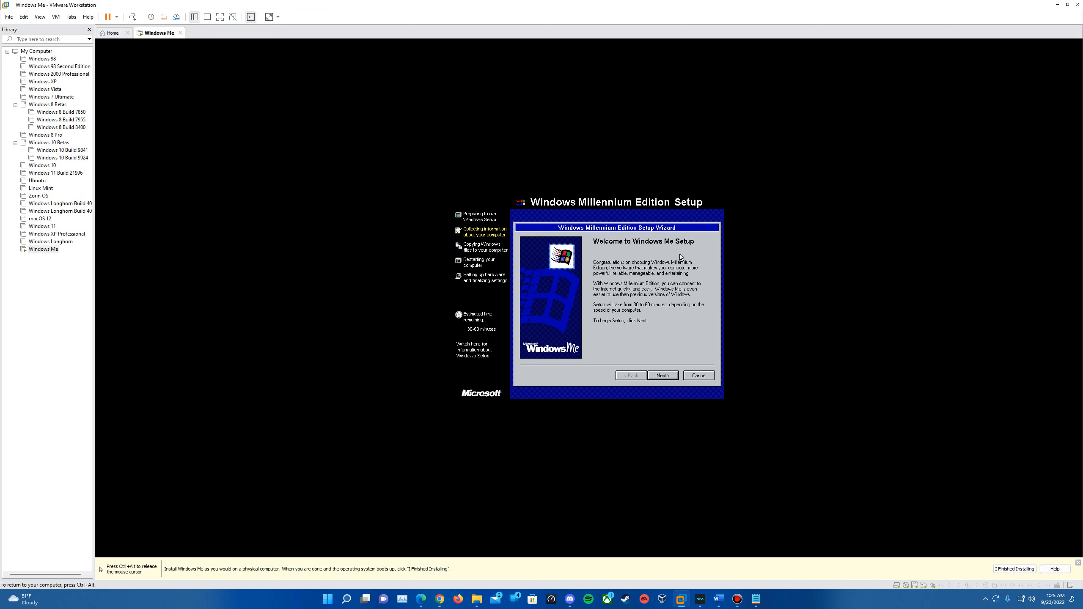
Step: Keep the C:\WINDOWS directory, Typical setup and the most common components
{"action": "left_click", "coordinate": [661, 378]}
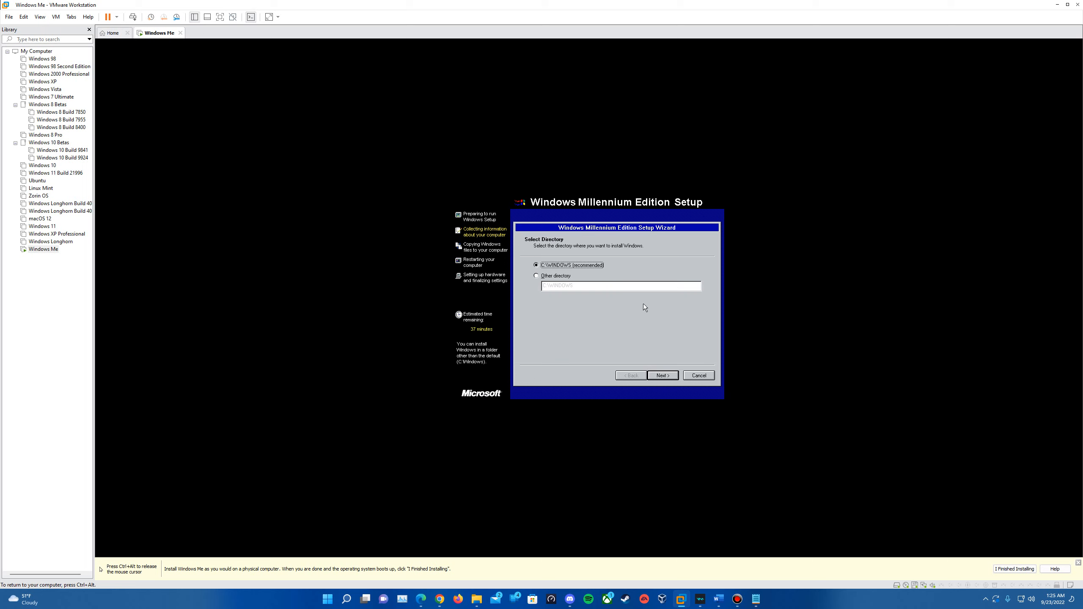
{"action": "left_click", "coordinate": [665, 377]}
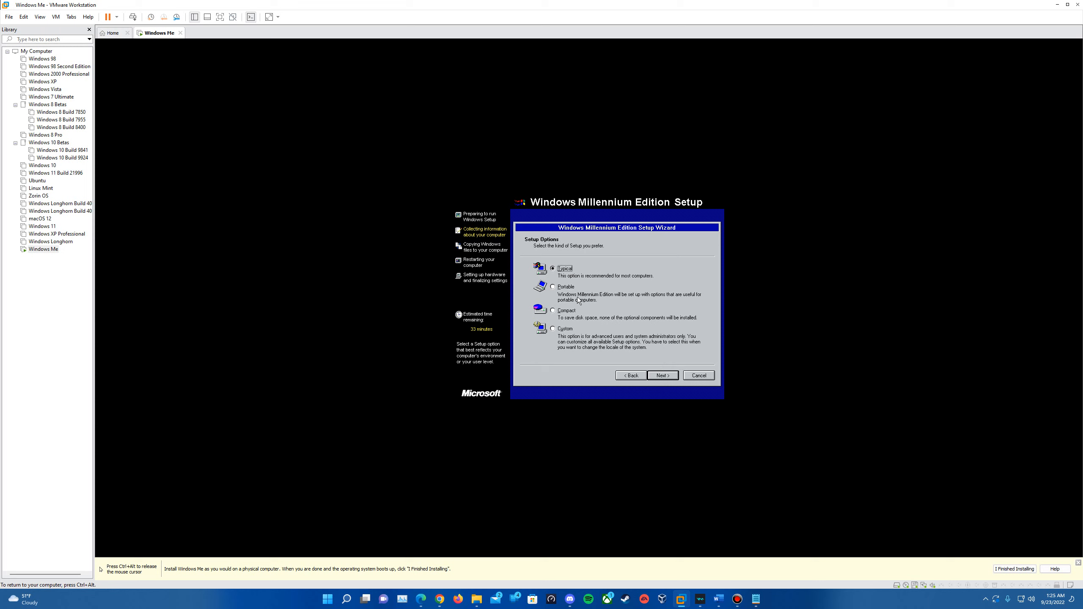
{"action": "left_click", "coordinate": [660, 377]}
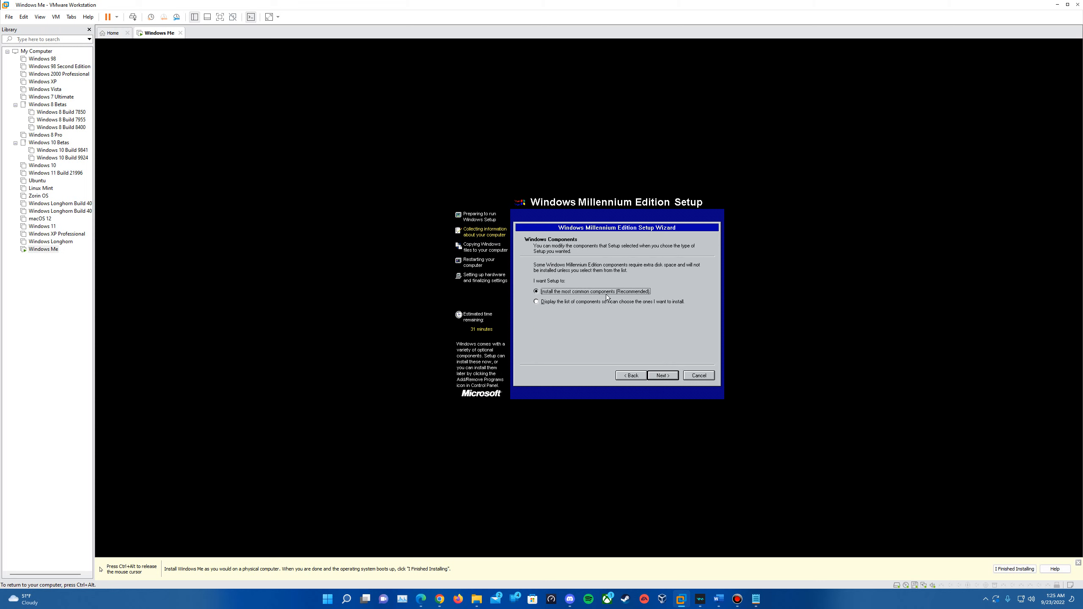
{"action": "left_click", "coordinate": [663, 378]}
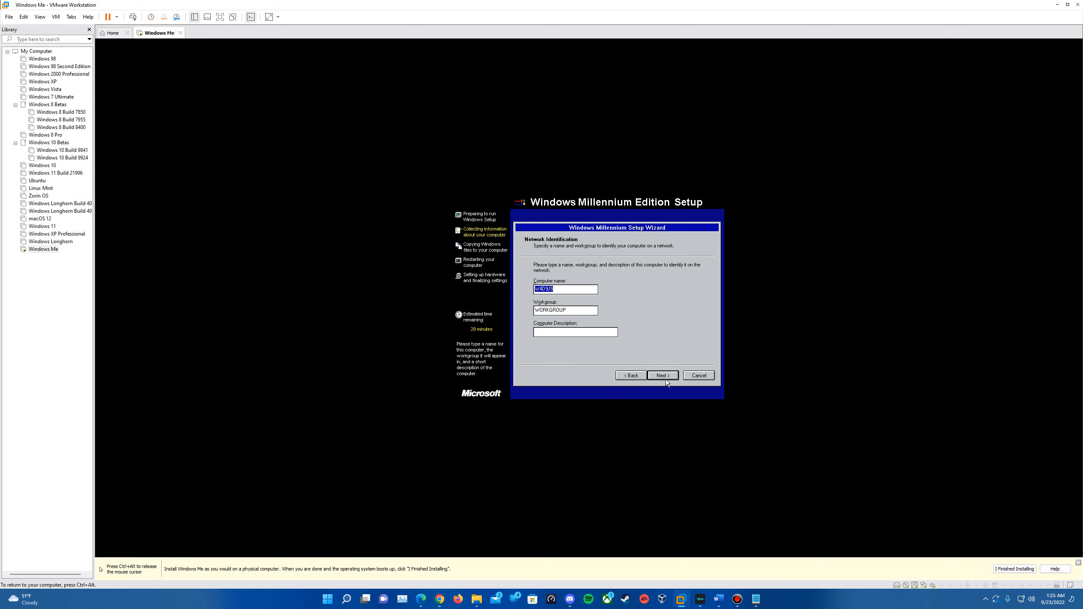
Step: Name the computer Windows, keep United States, set Central Time (US & Canada), and start copying
{"action": "type", "text": "WindowsME"}
{"action": "left_click", "coordinate": [668, 376]}
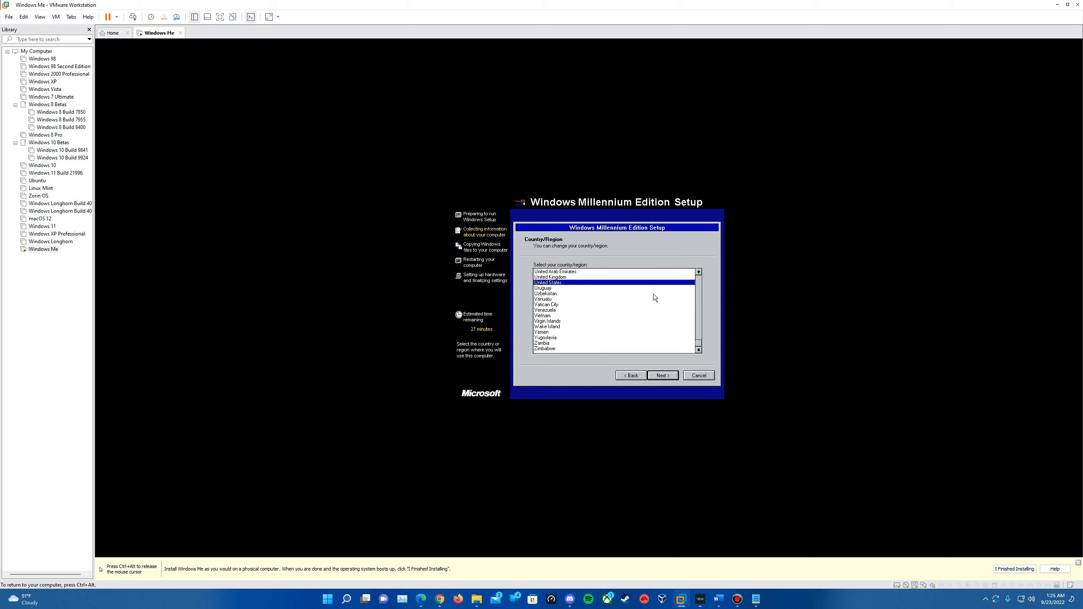
{"action": "left_click", "coordinate": [672, 378]}
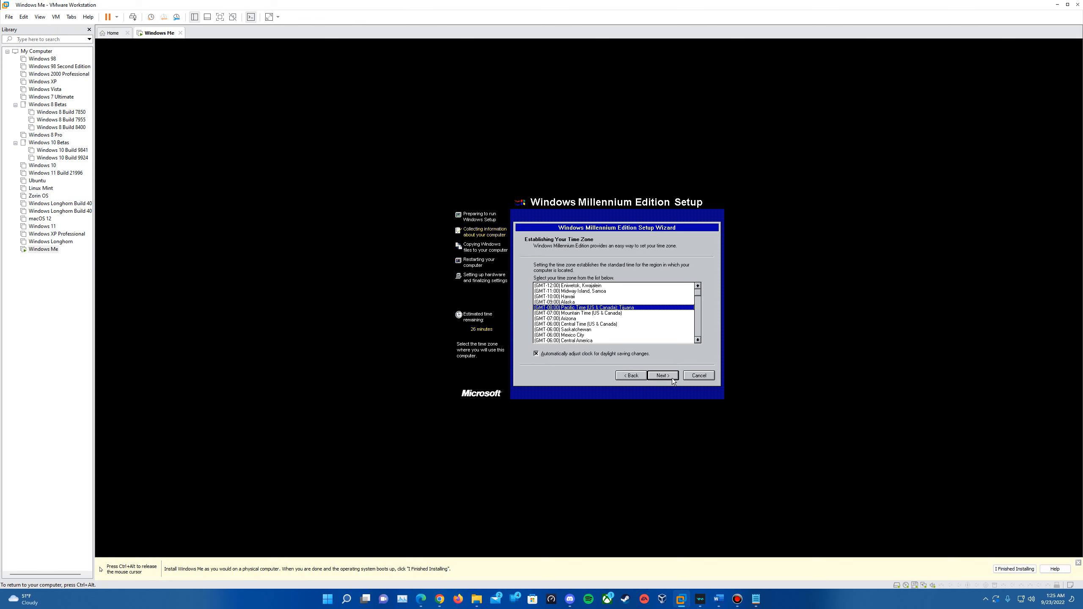
{"action": "left_click", "coordinate": [665, 324]}
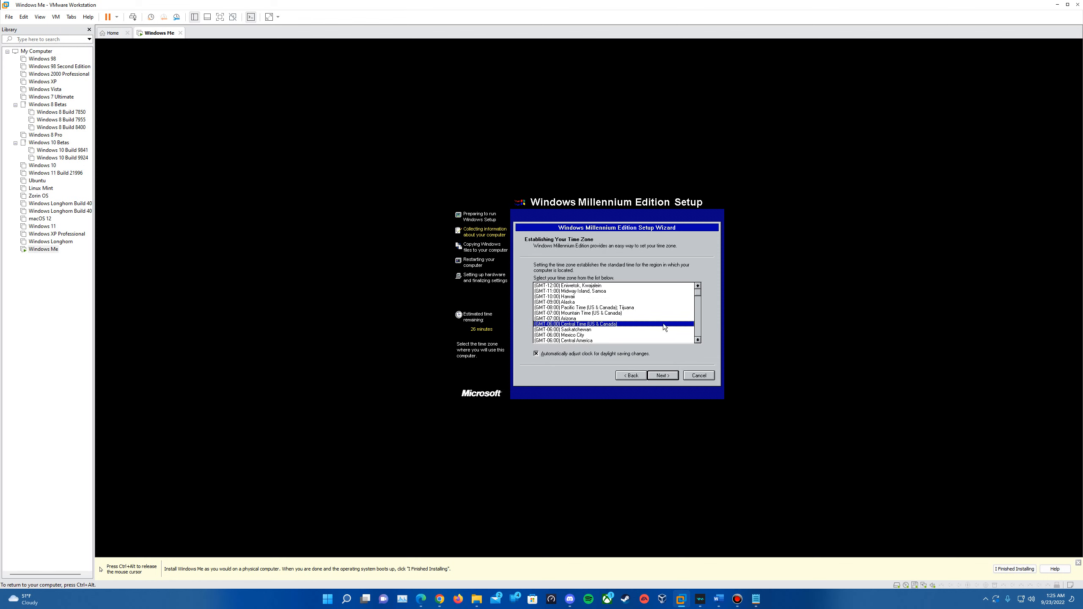
{"action": "left_click", "coordinate": [664, 375]}
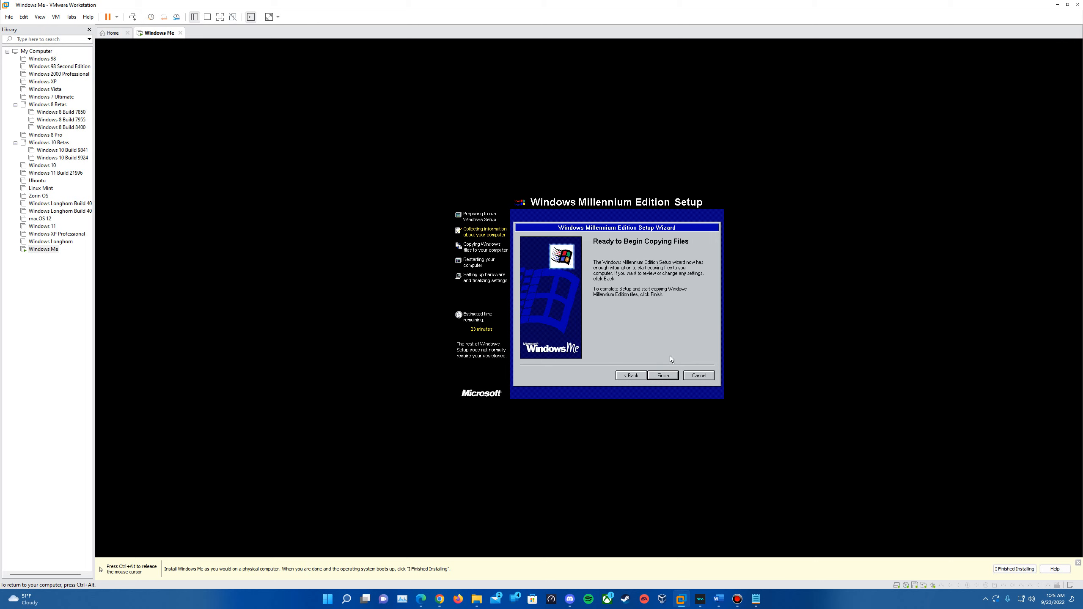
{"action": "left_click", "coordinate": [669, 374]}
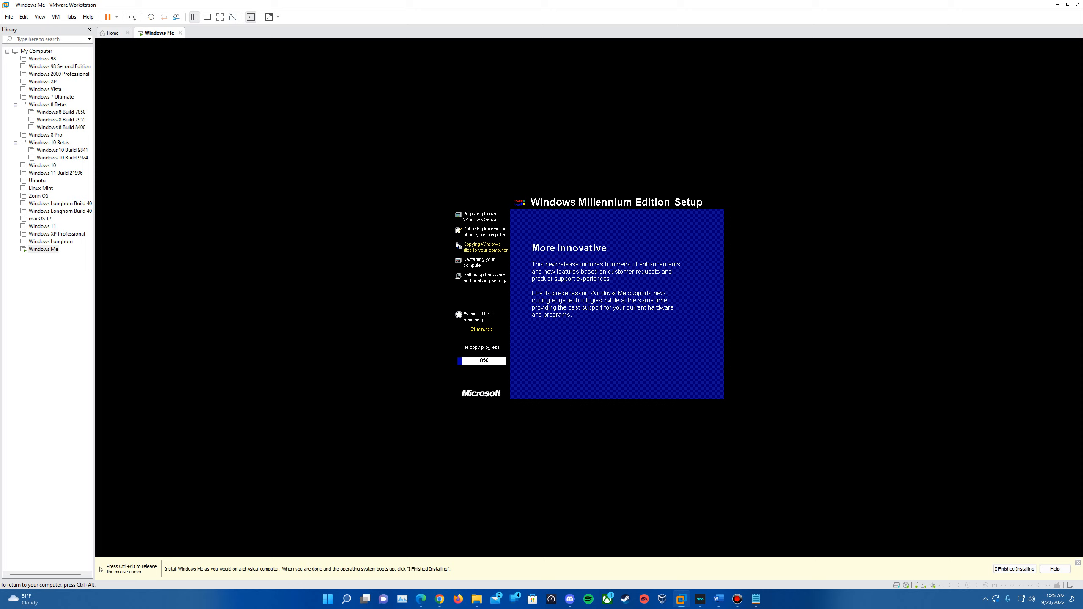
Step: After file copying finishes, restart the Windows Me guest with Restart Now
{"action": "key", "text": "ctrl+alt"}
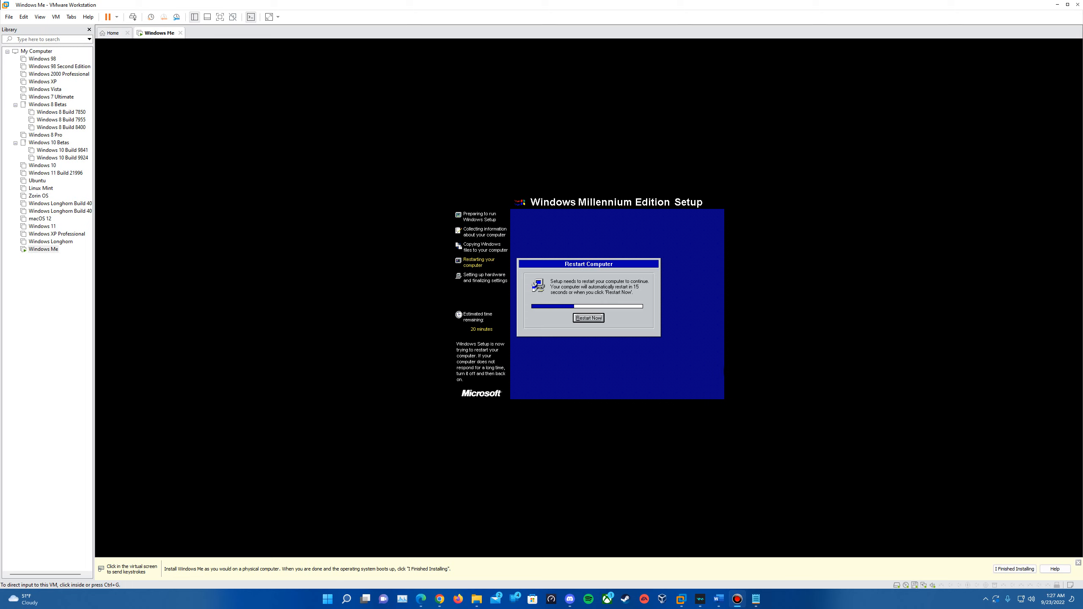
{"action": "left_click", "coordinate": [607, 323]}
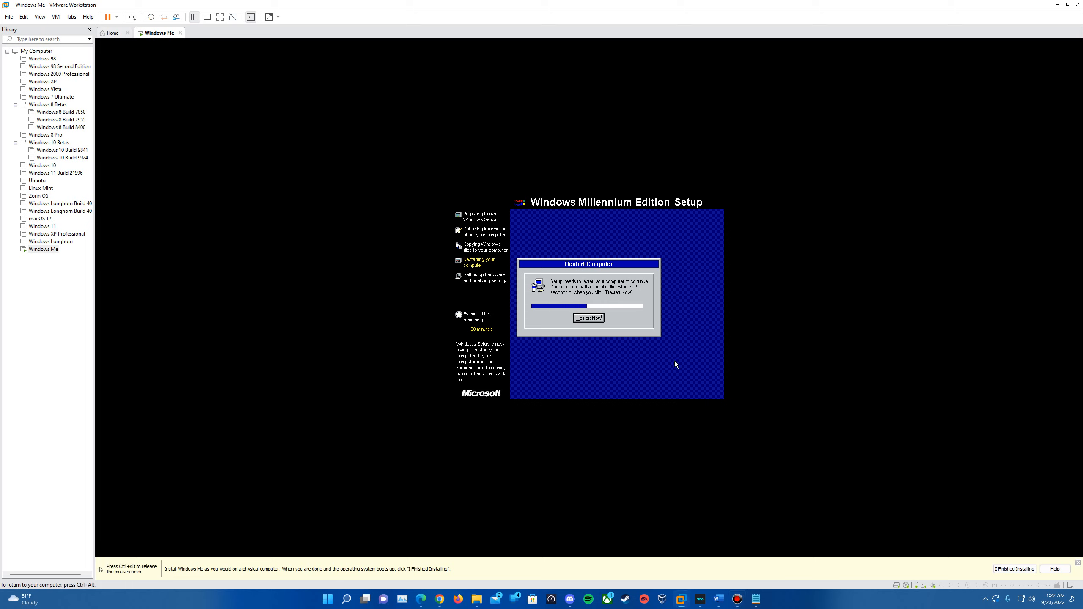
{"action": "left_click", "coordinate": [595, 320]}
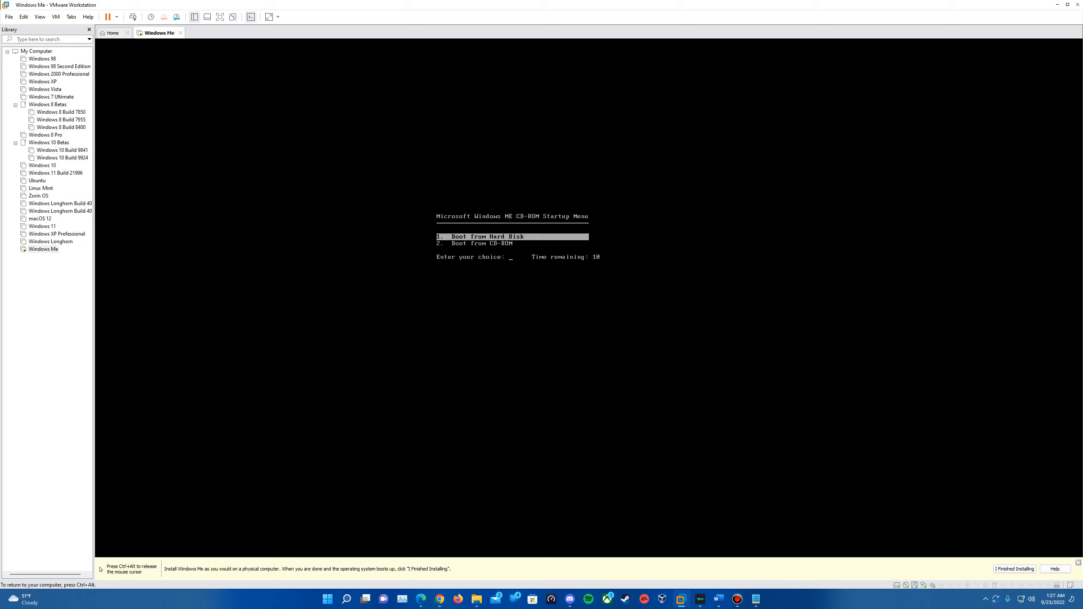
Step: Let the VM boot from its hard disk and run hardware detection until User Information appears
{"action": "left_click", "coordinate": [595, 323]}
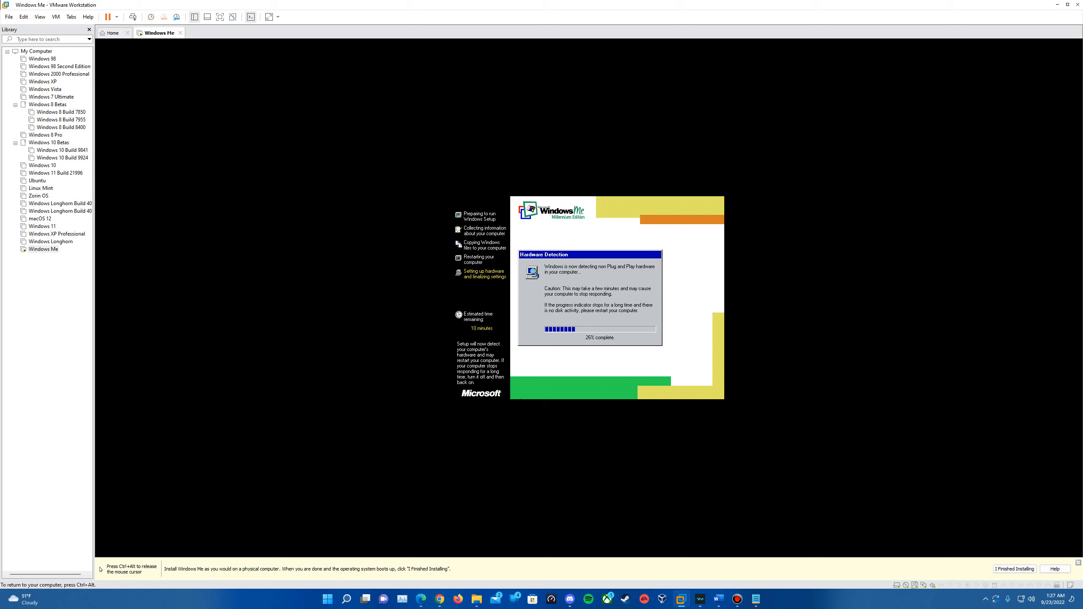
{"action": "key", "text": "ctrl+alt"}
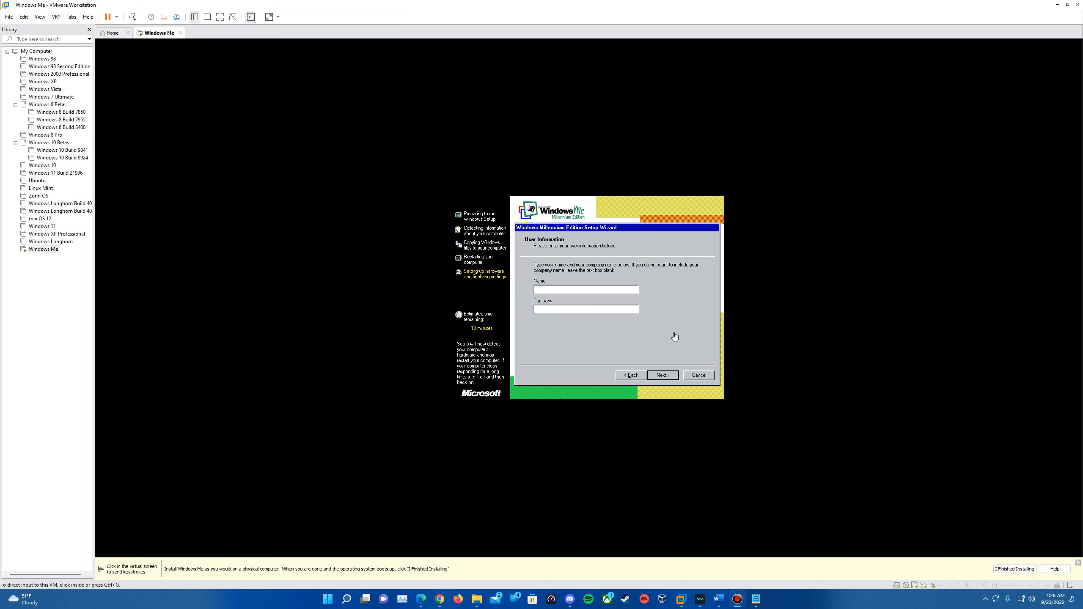
Step: Enter the user name, accept the licence agreement and move to the product key page
{"action": "left_click", "coordinate": [605, 291]}
{"action": "type", "text": "Epan"}
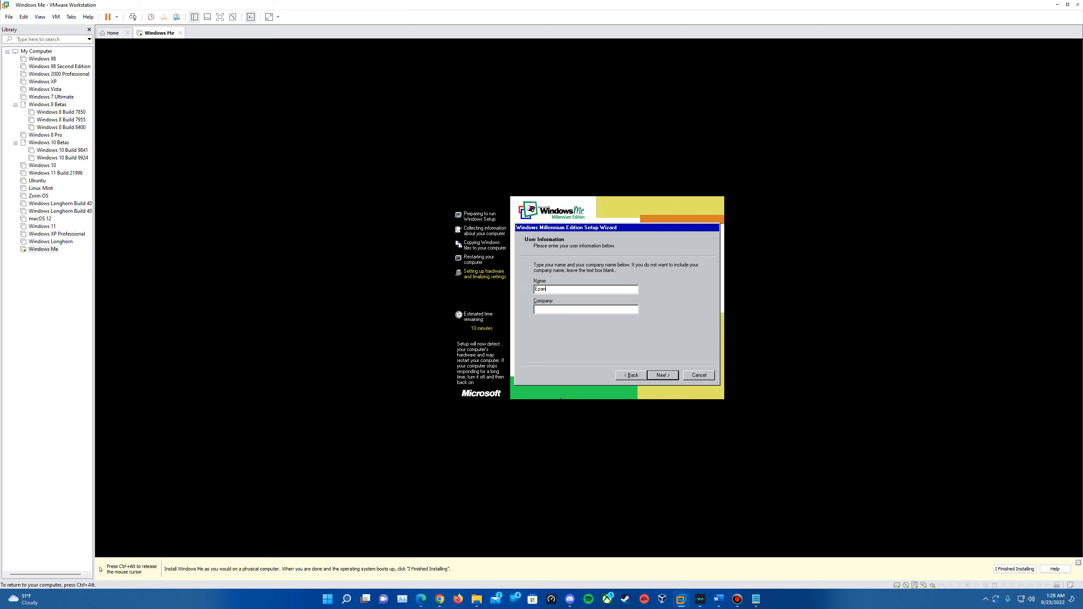
{"action": "left_click", "coordinate": [669, 377]}
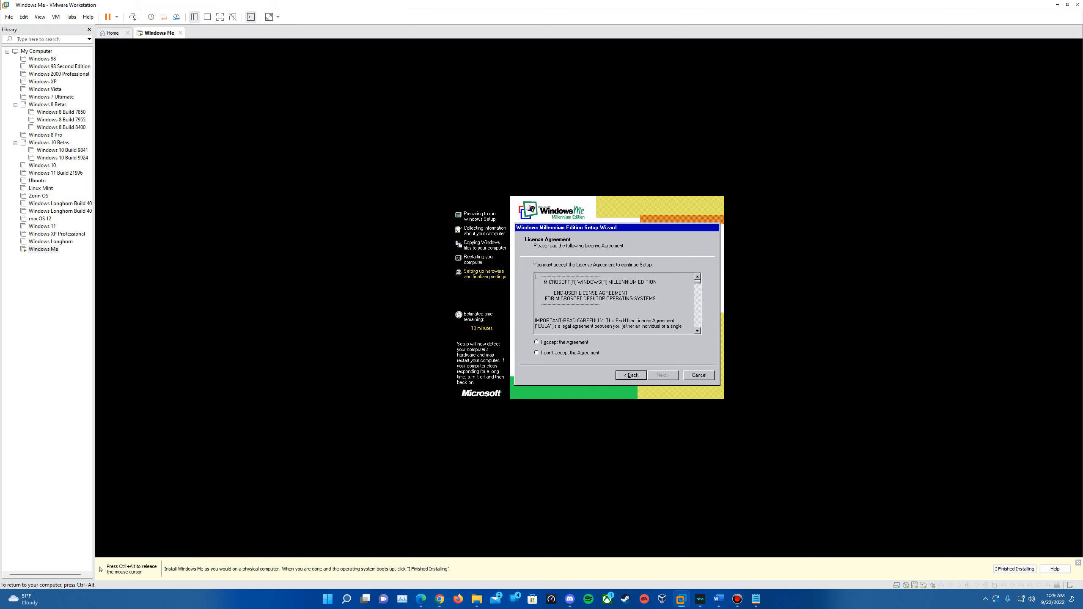
{"action": "left_click", "coordinate": [581, 344]}
{"action": "left_click", "coordinate": [663, 375]}
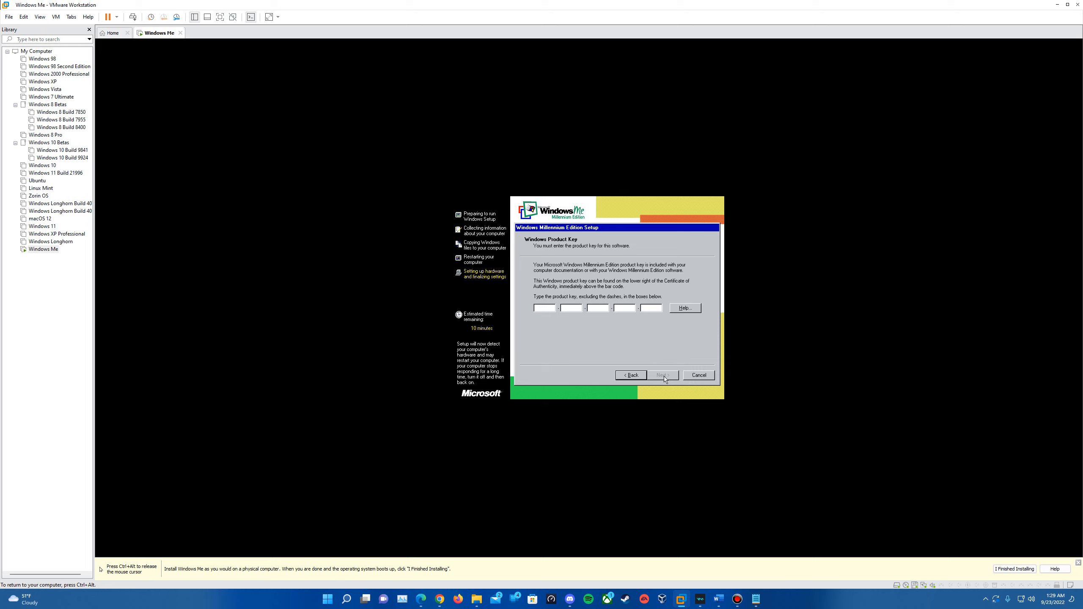
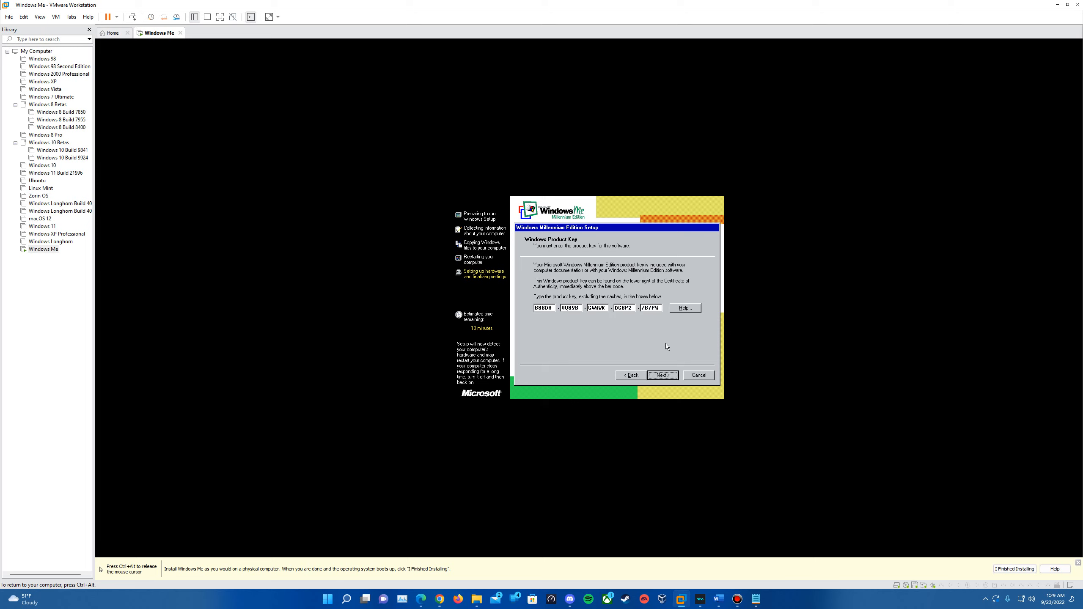
Step: Enter the Windows Me product key, finish the setup wizard and restart the guest
{"action": "left_click", "coordinate": [671, 377]}
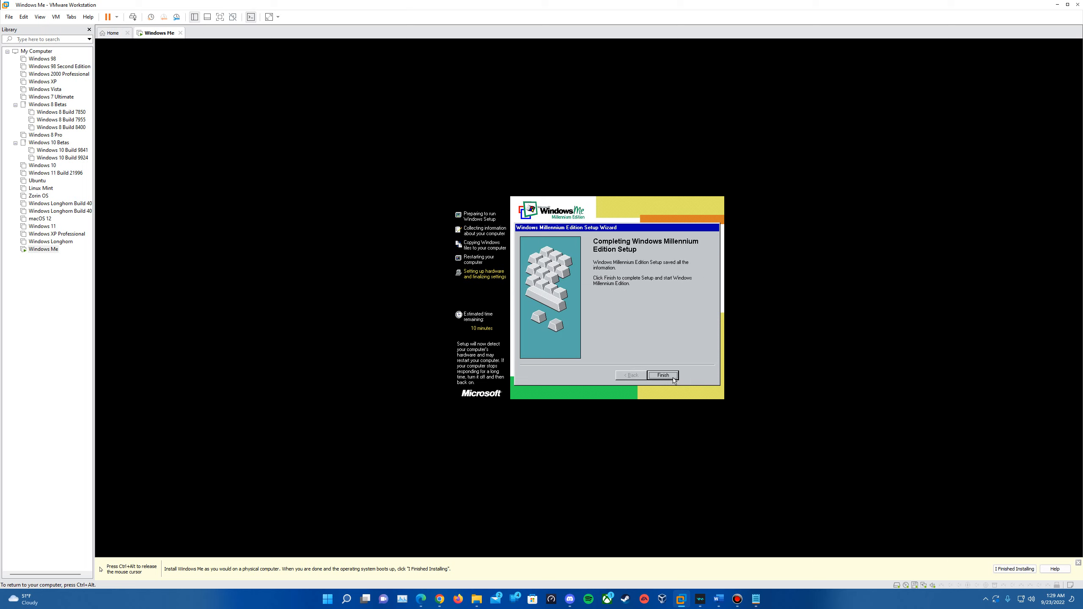
{"action": "left_click", "coordinate": [673, 378]}
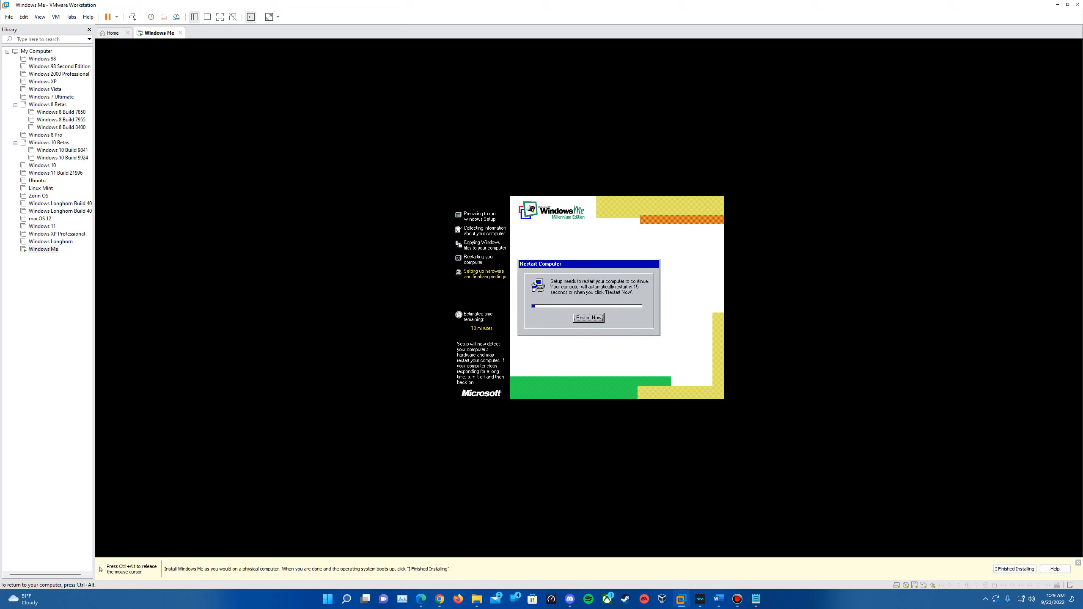
{"action": "left_click", "coordinate": [599, 320]}
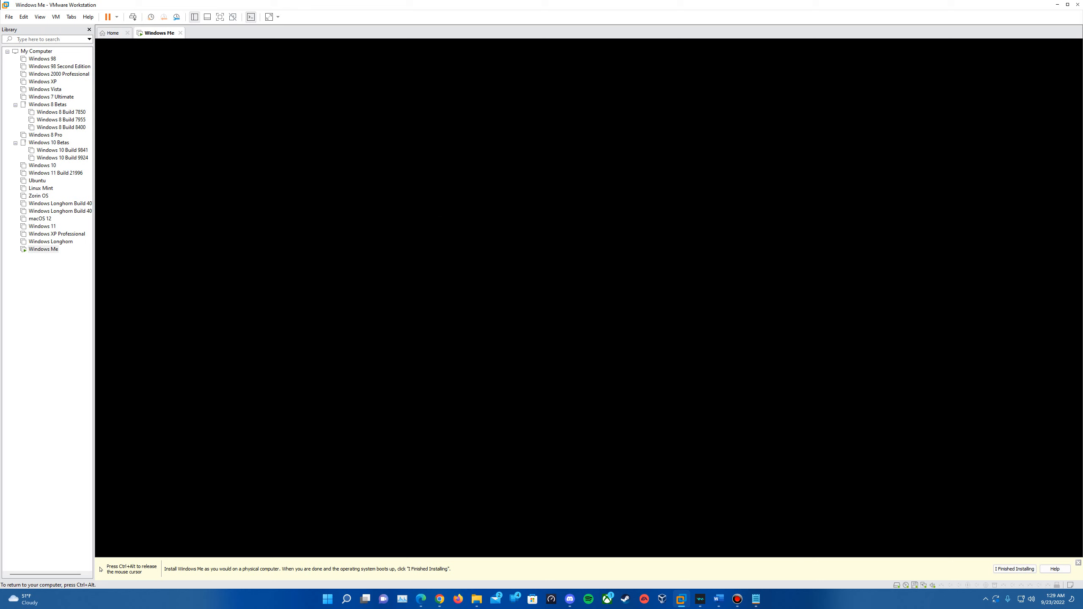
Step: Boot Windows Me from the hard disk, restart when prompted, and boot from hard disk again
{"action": "key", "text": "Return"}
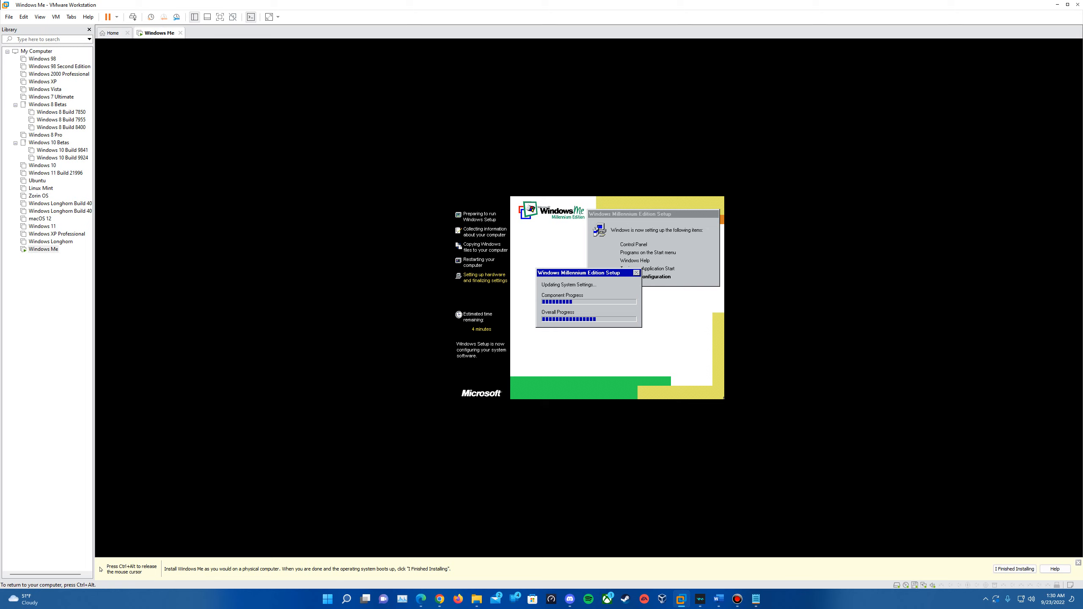
{"action": "key", "text": "ctrl+alt"}
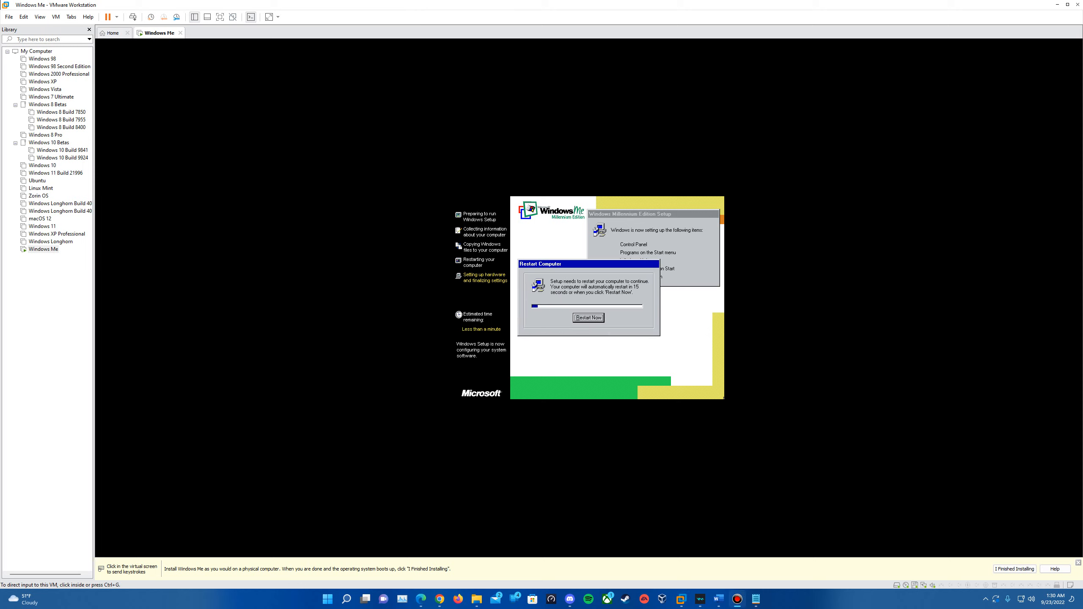
{"action": "left_click", "coordinate": [581, 327]}
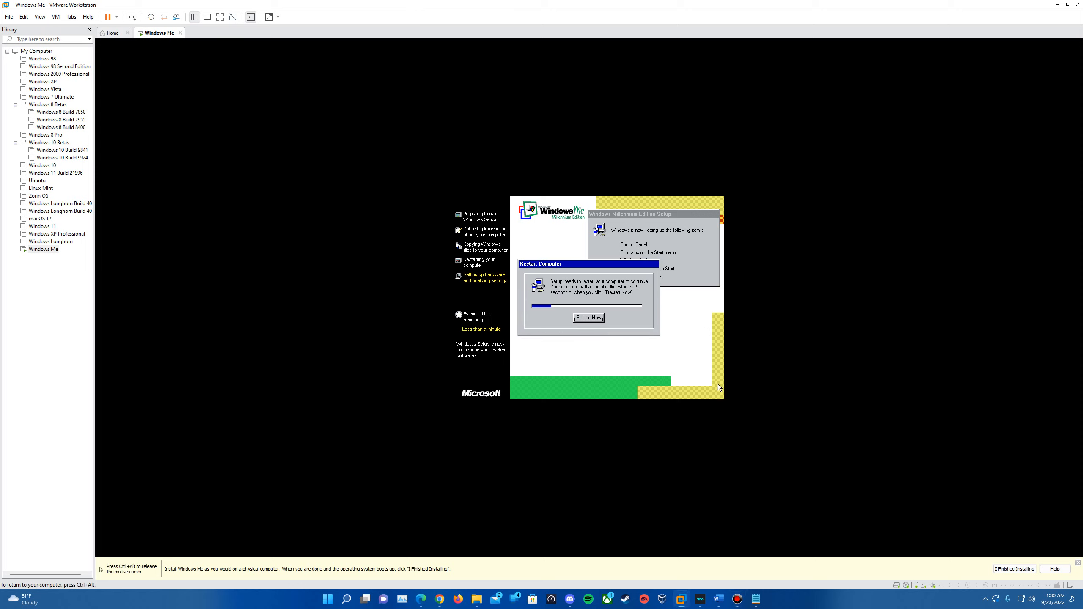
{"action": "left_click", "coordinate": [594, 319]}
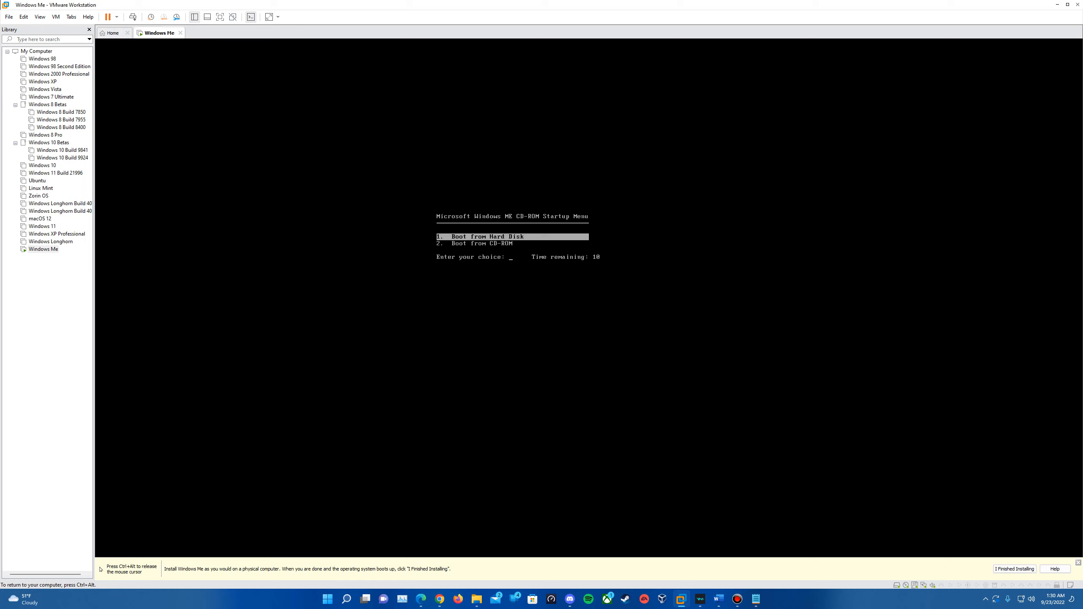
{"action": "key", "text": "Return"}
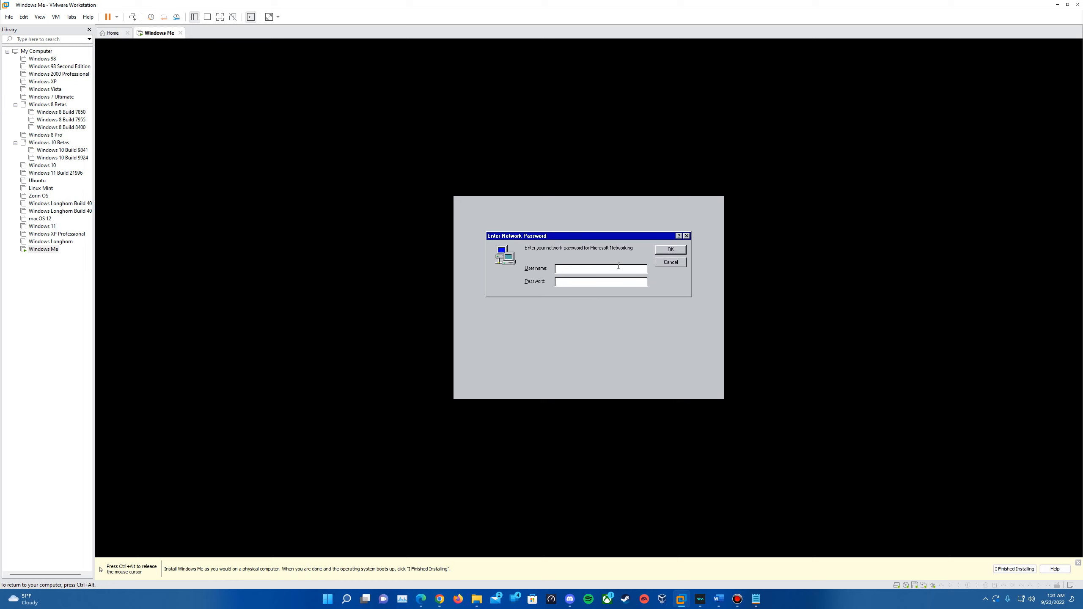
Step: Accept the network logon, then check the guest volume control and briefly view Control Panel
{"action": "left_click", "coordinate": [673, 251]}
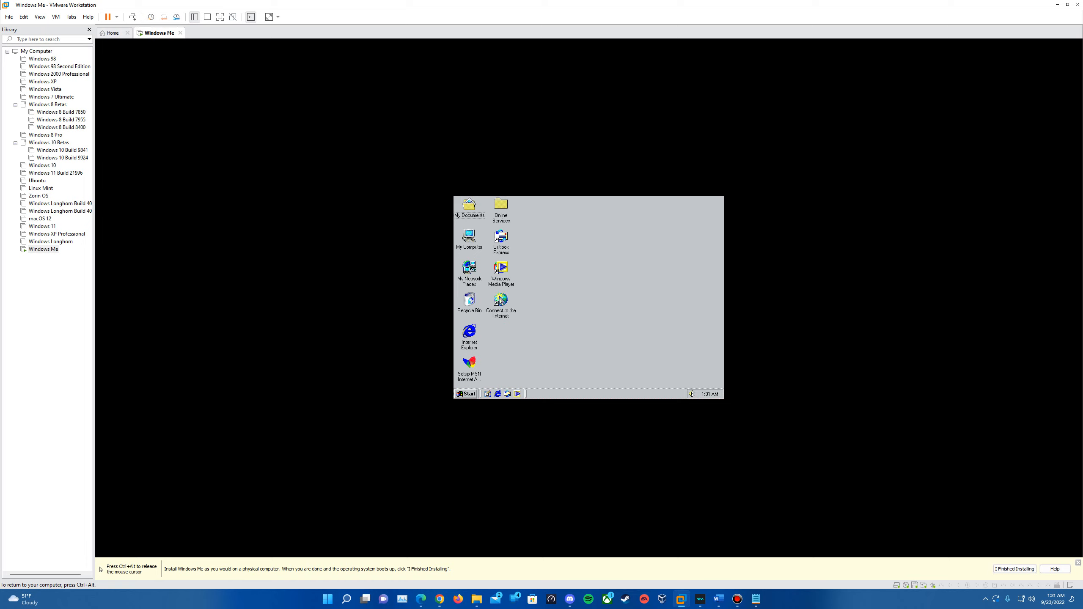
{"action": "left_click", "coordinate": [691, 394]}
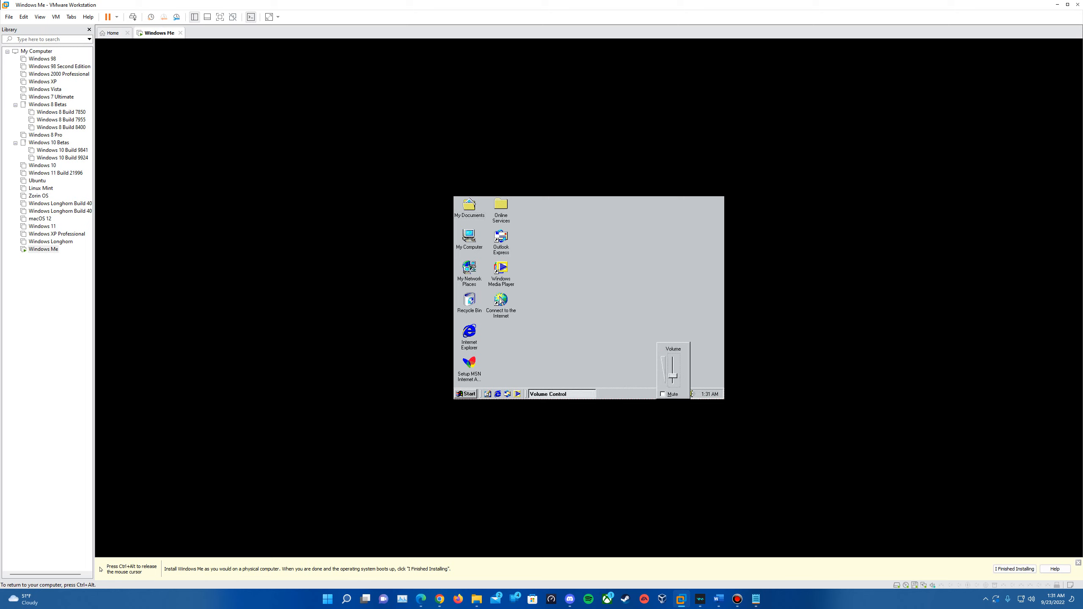
{"action": "left_click", "coordinate": [465, 394]}
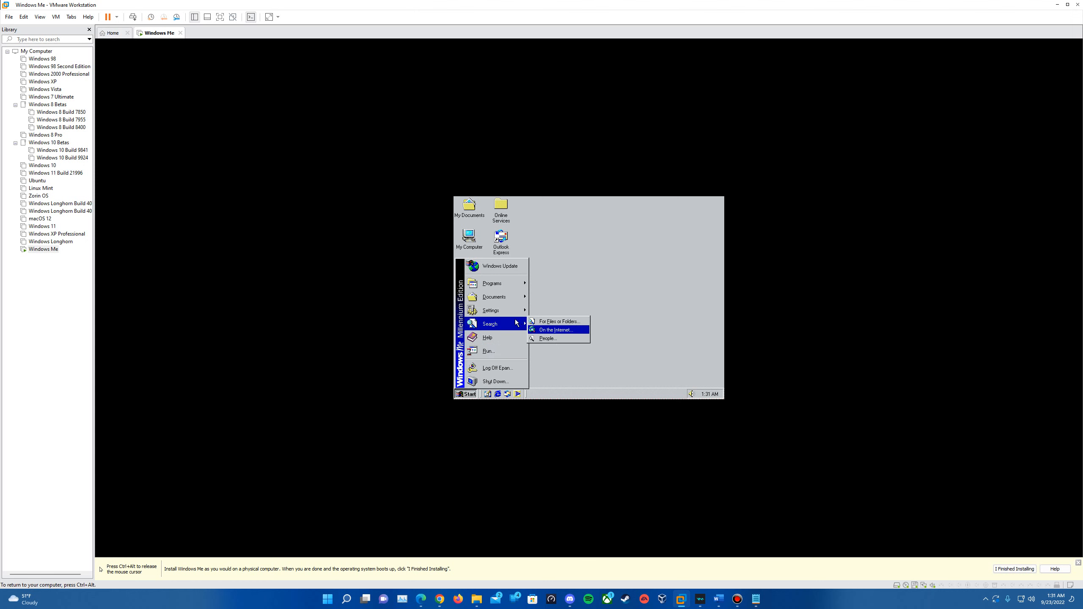
{"action": "mouse_move", "coordinate": [503, 310]}
{"action": "left_click", "coordinate": [543, 308]}
{"action": "scroll", "coordinate": [615, 325], "scroll_direction": "down", "scroll_amount": 3}
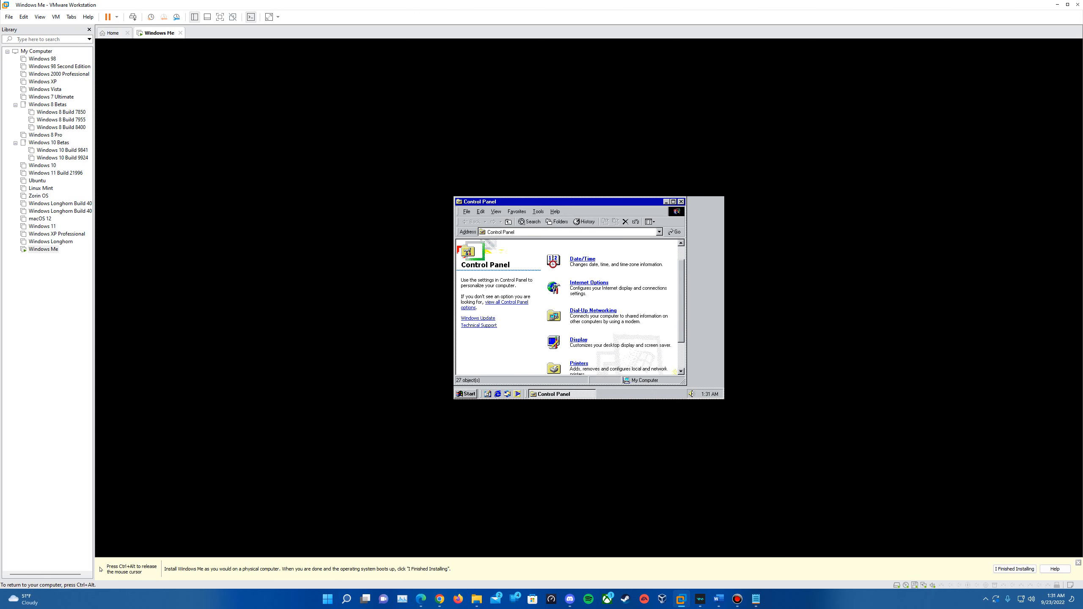
{"action": "scroll", "coordinate": [590, 320], "scroll_direction": "down", "scroll_amount": 3}
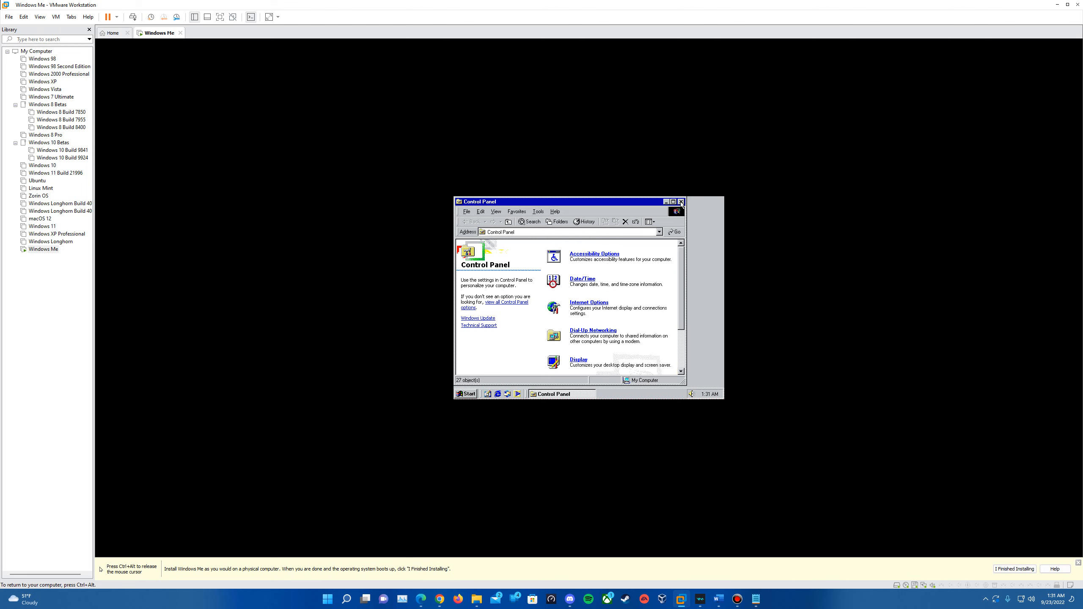
{"action": "left_click", "coordinate": [681, 202]}
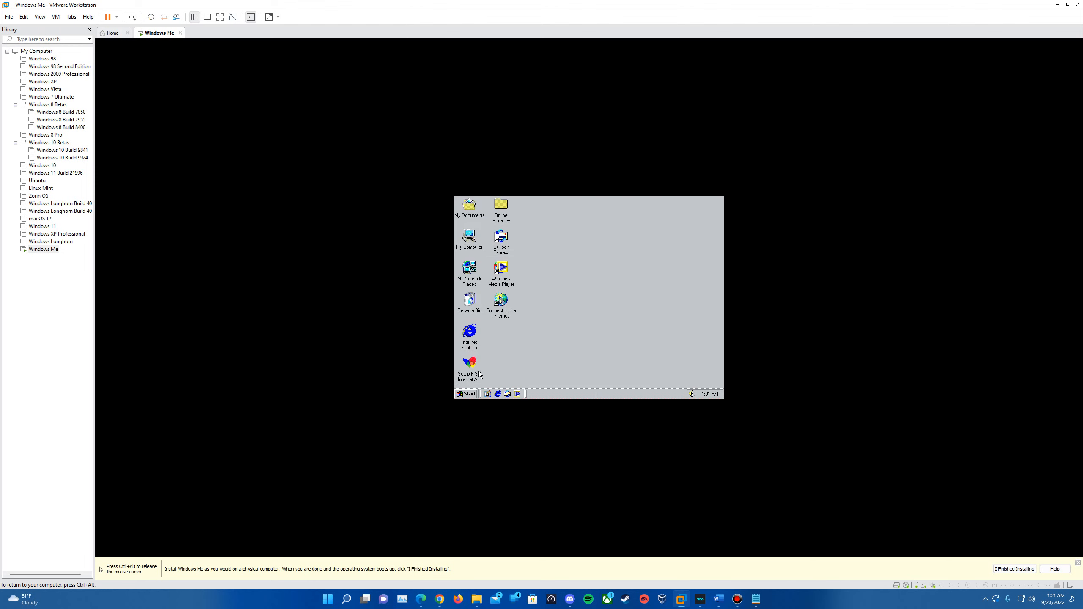
Step: Mark the Windows Me installation as finished and confirm installing VMware Tools
{"action": "key", "text": "ctrl+alt"}
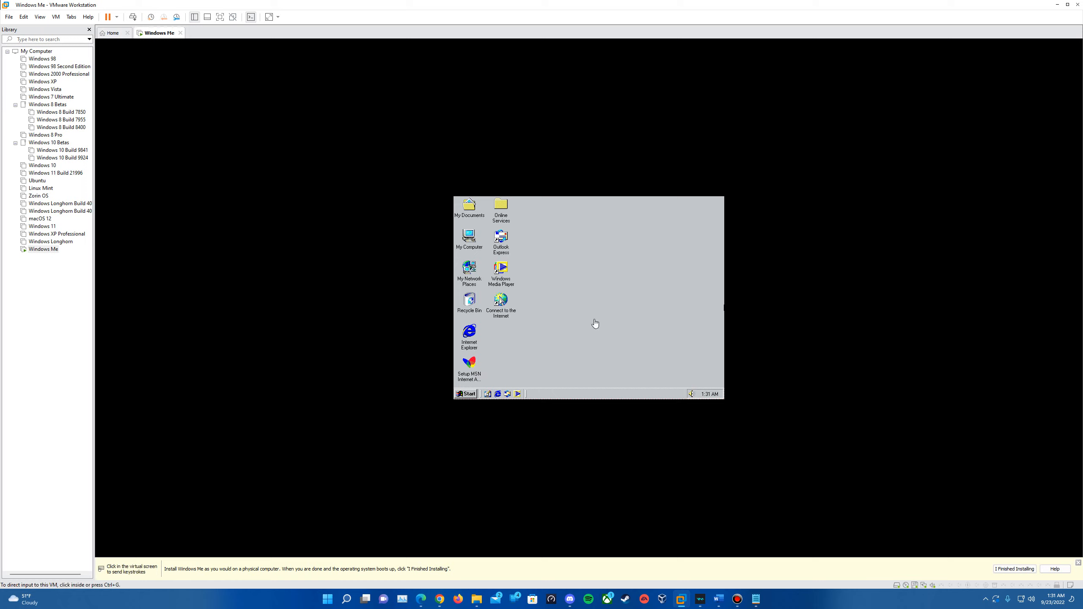
{"action": "left_click", "coordinate": [1013, 569]}
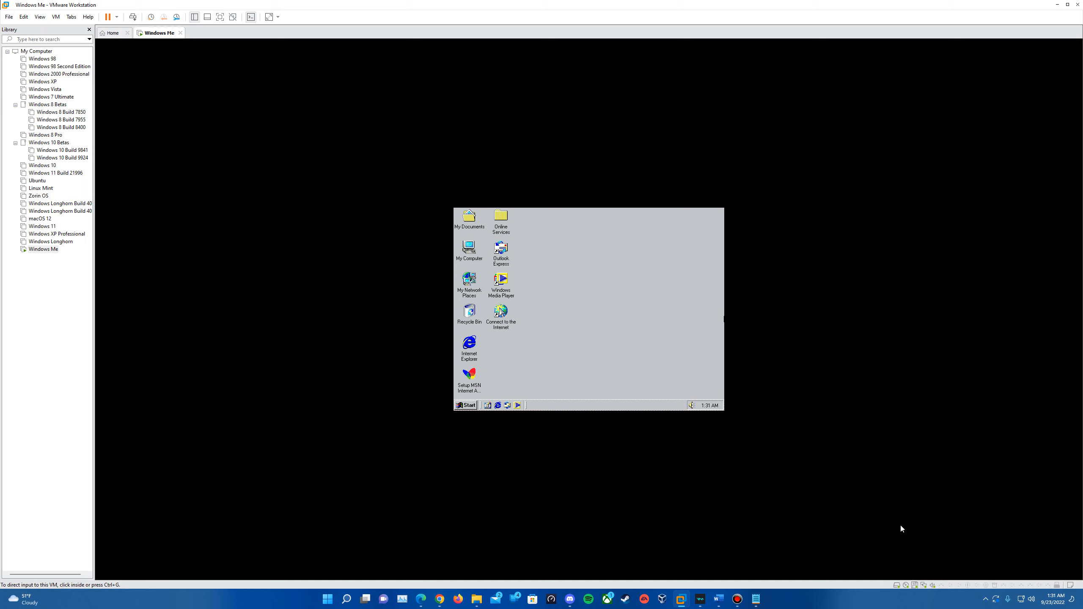
{"action": "left_click", "coordinate": [55, 17]}
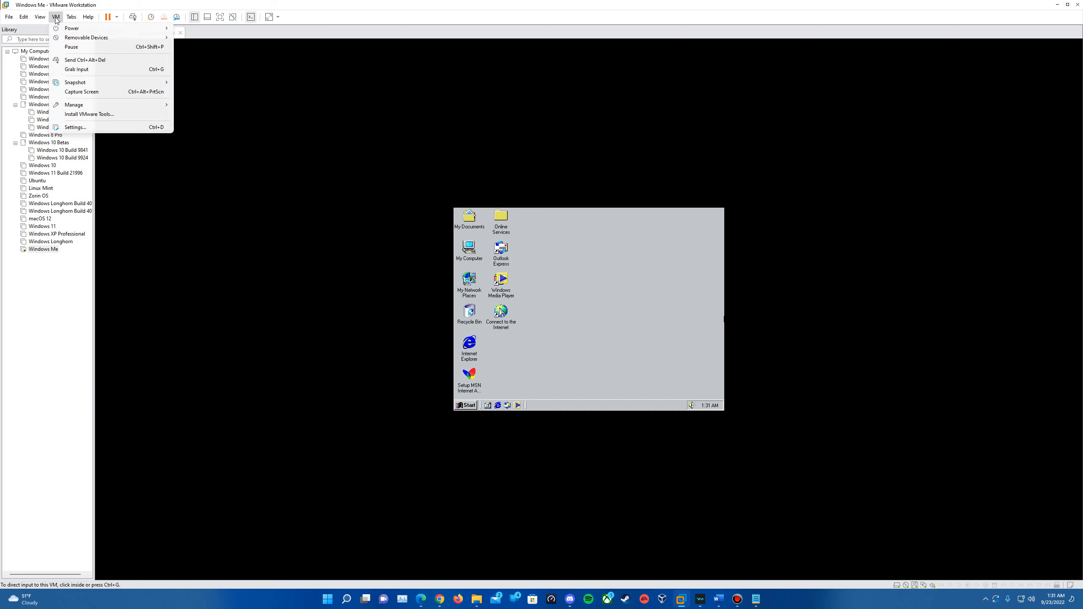
{"action": "left_click", "coordinate": [96, 114]}
{"action": "left_click", "coordinate": [556, 323]}
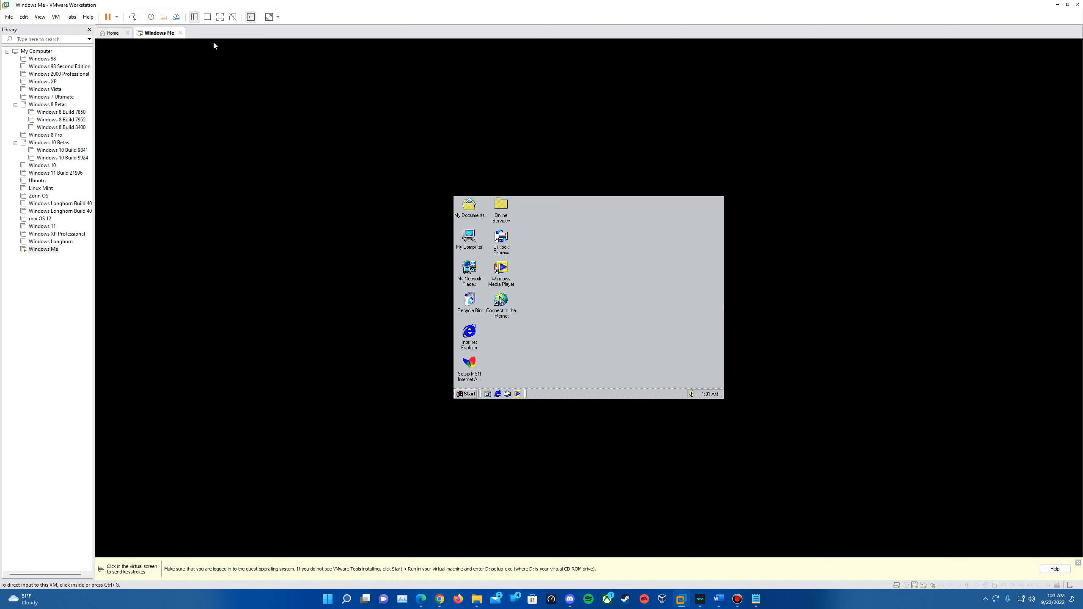
Step: Disconnect the virtual floppy drive and return input to the guest
{"action": "left_click", "coordinate": [55, 17]}
{"action": "mouse_move", "coordinate": [75, 41]}
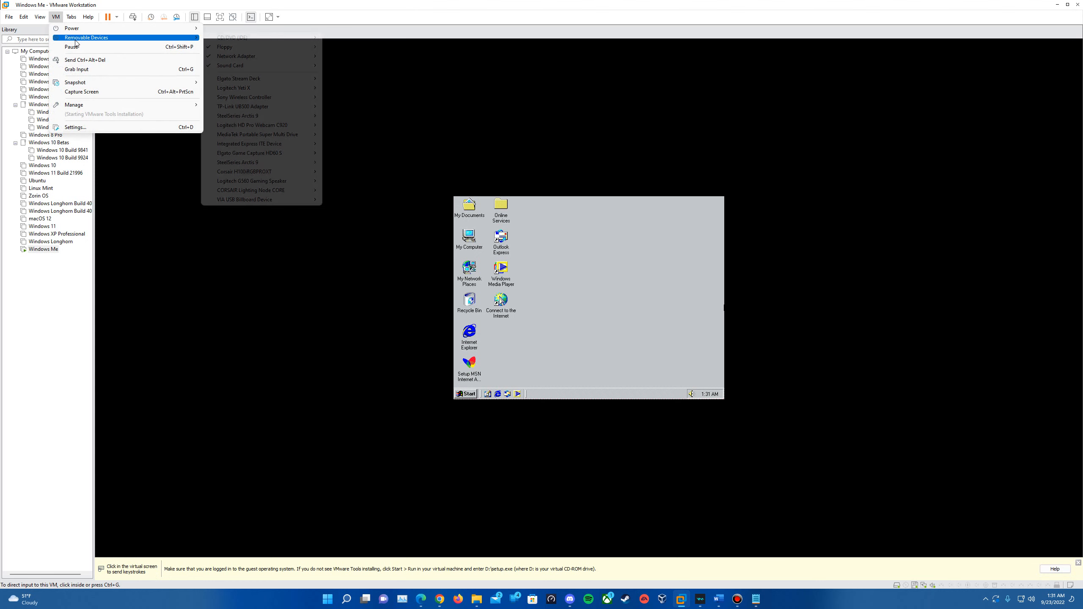
{"action": "mouse_move", "coordinate": [239, 50]}
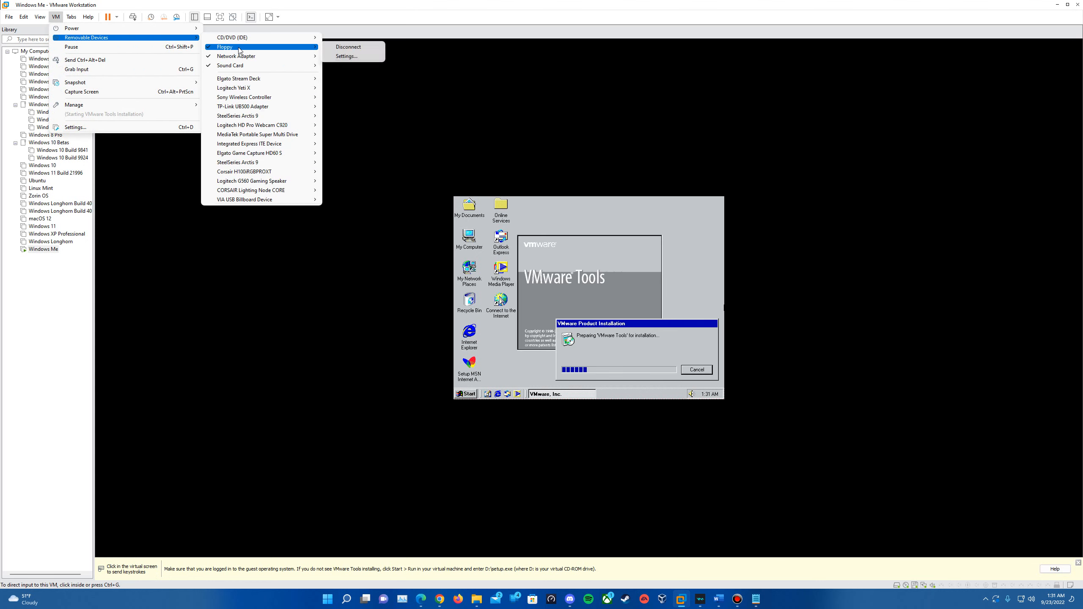
{"action": "left_click", "coordinate": [346, 47]}
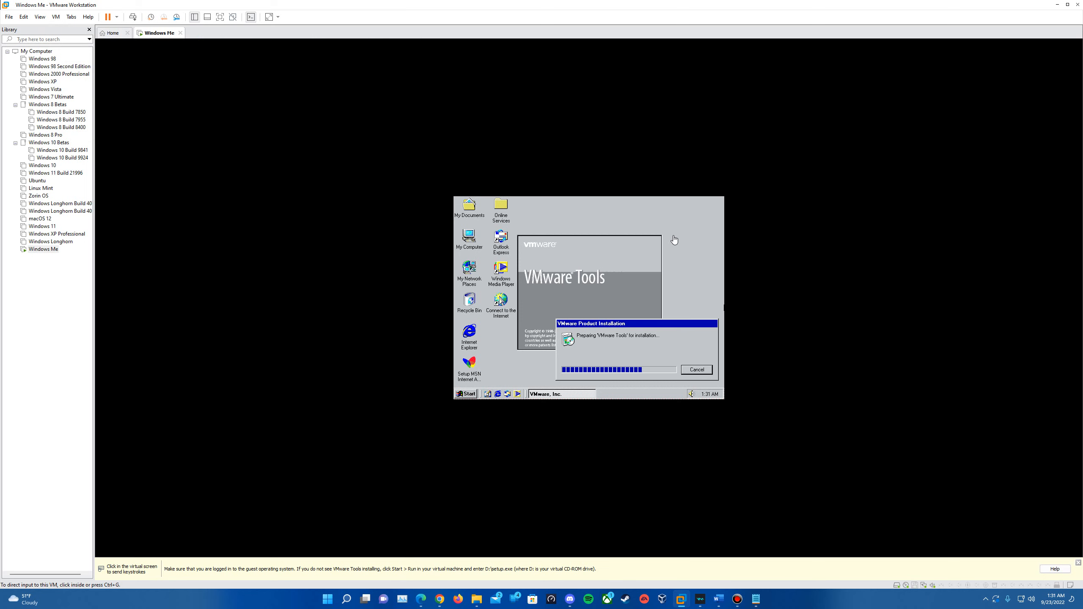
{"action": "left_click", "coordinate": [648, 359]}
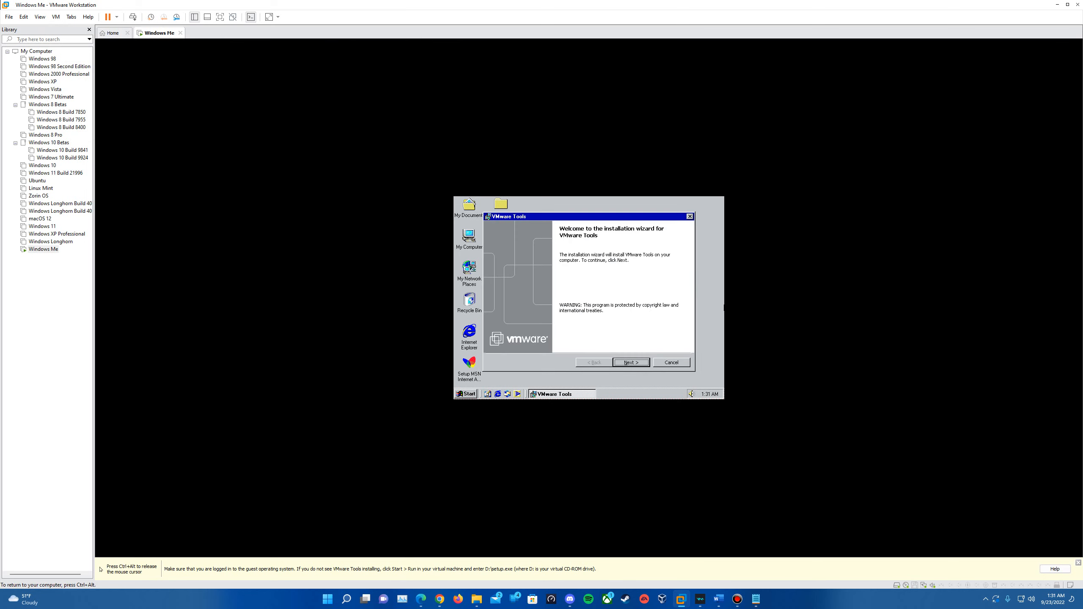
Step: Install VMware Tools with the Complete setup type, allowing the locked CD-ROM to disconnect
{"action": "left_click", "coordinate": [634, 366]}
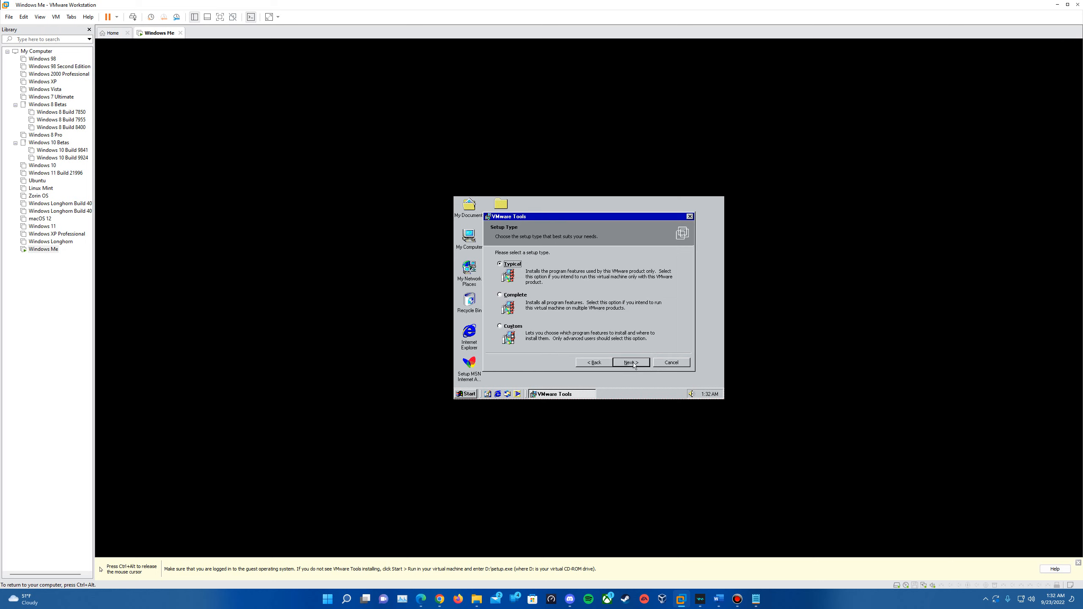
{"action": "left_click", "coordinate": [498, 294]}
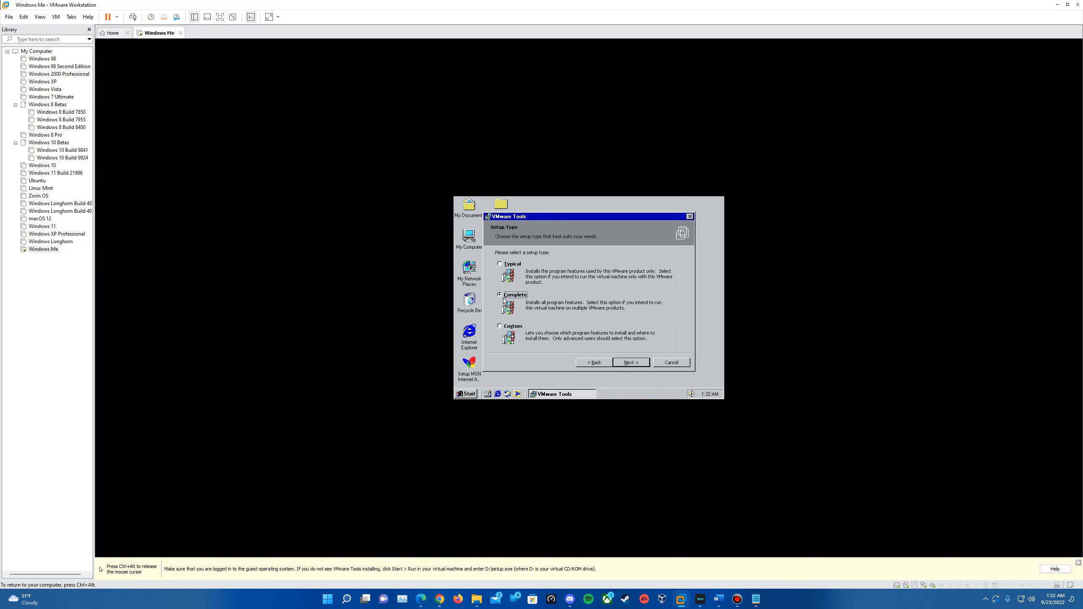
{"action": "left_click", "coordinate": [630, 365]}
{"action": "left_click", "coordinate": [630, 363]}
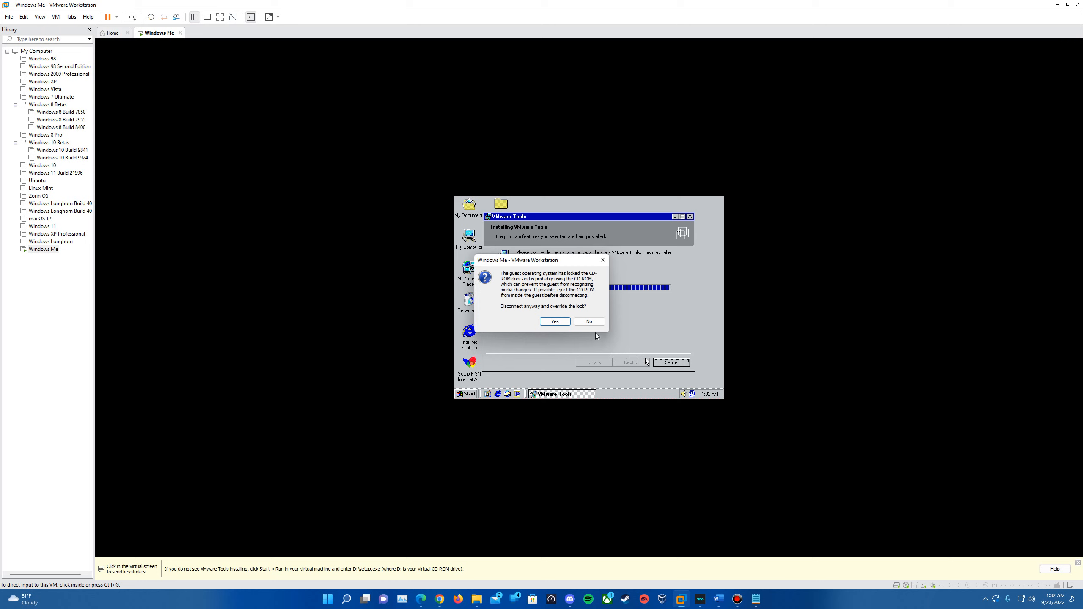
{"action": "left_click", "coordinate": [593, 324]}
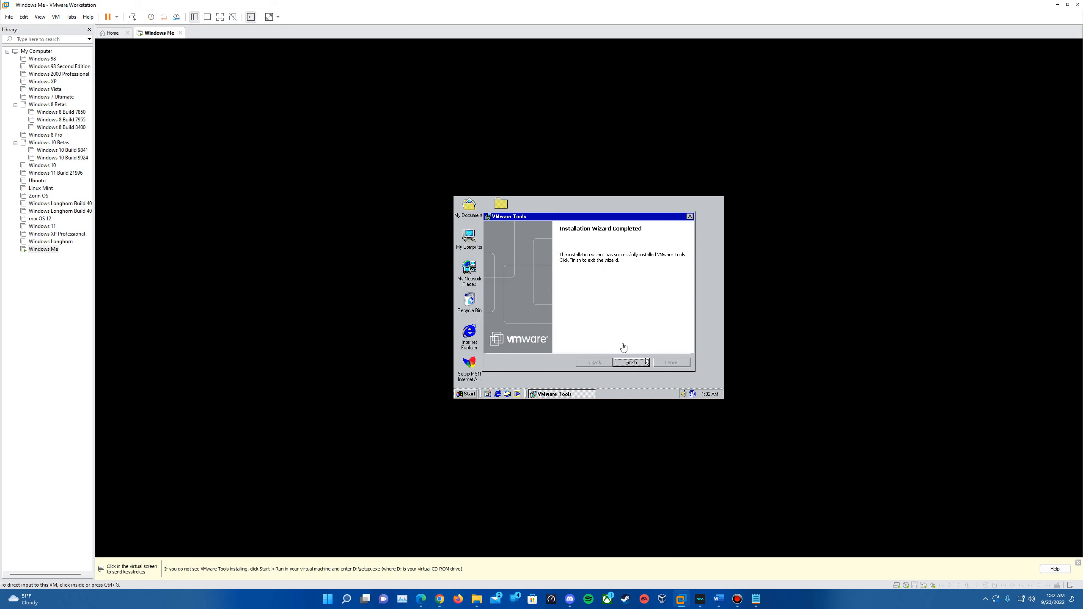
{"action": "left_click", "coordinate": [630, 361]}
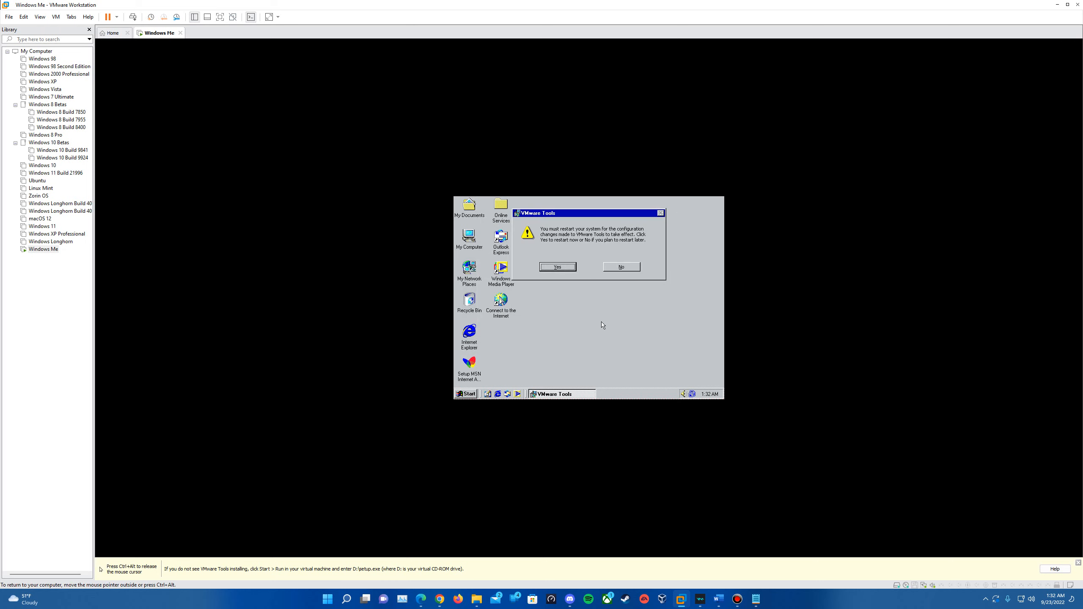
Step: Restart Windows Me to apply VMware Tools and confirm the network login
{"action": "left_click", "coordinate": [572, 267]}
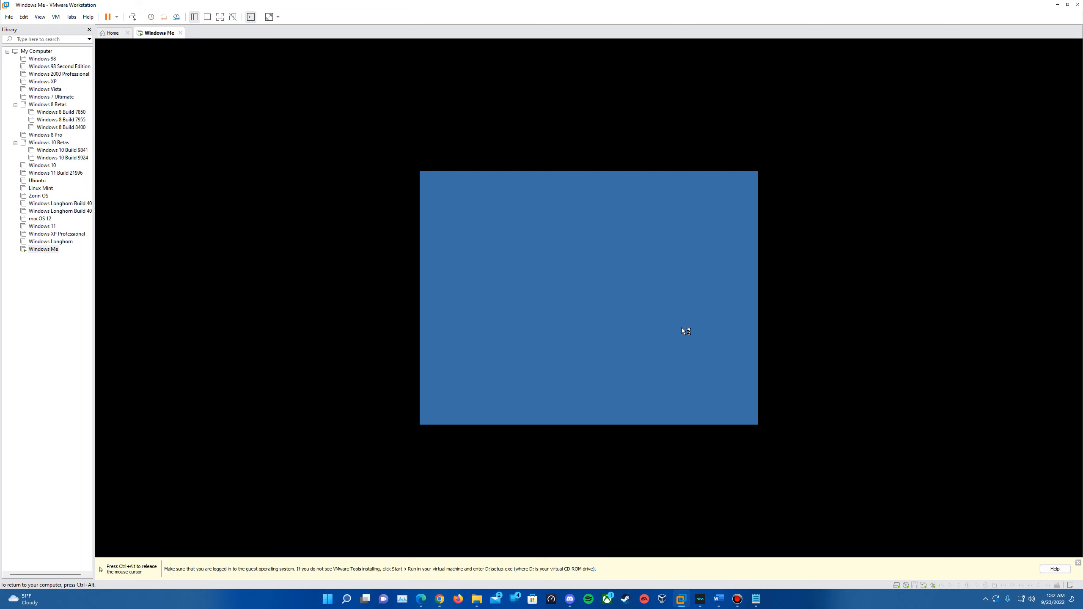
{"action": "left_click", "coordinate": [672, 242]}
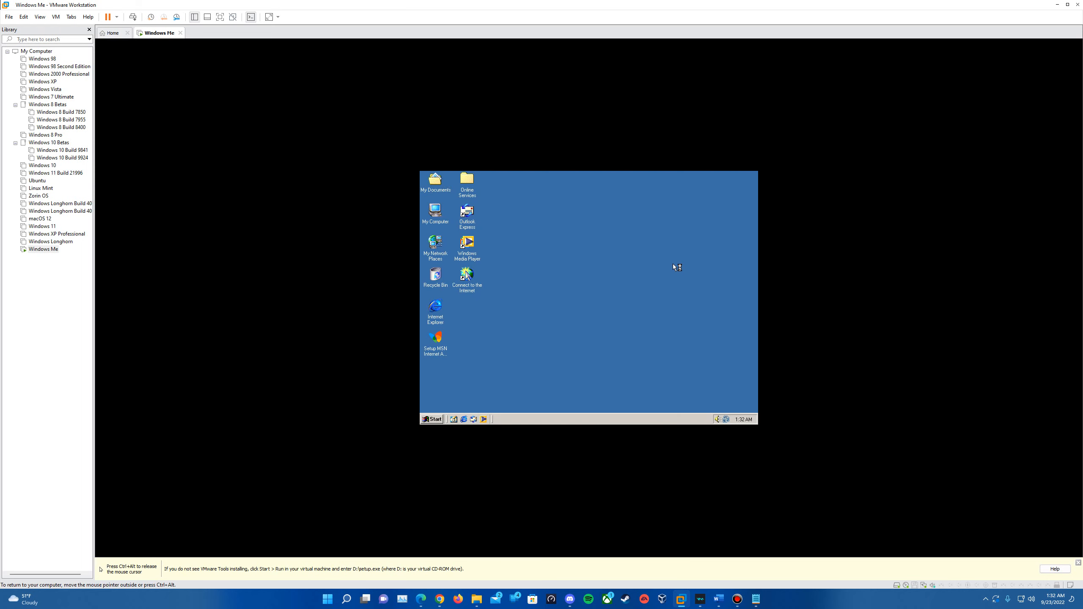
Step: Try Fit Guest, then test 256 Colors at 1792 by 1344, backing out of the restart
{"action": "right_click", "coordinate": [584, 332]}
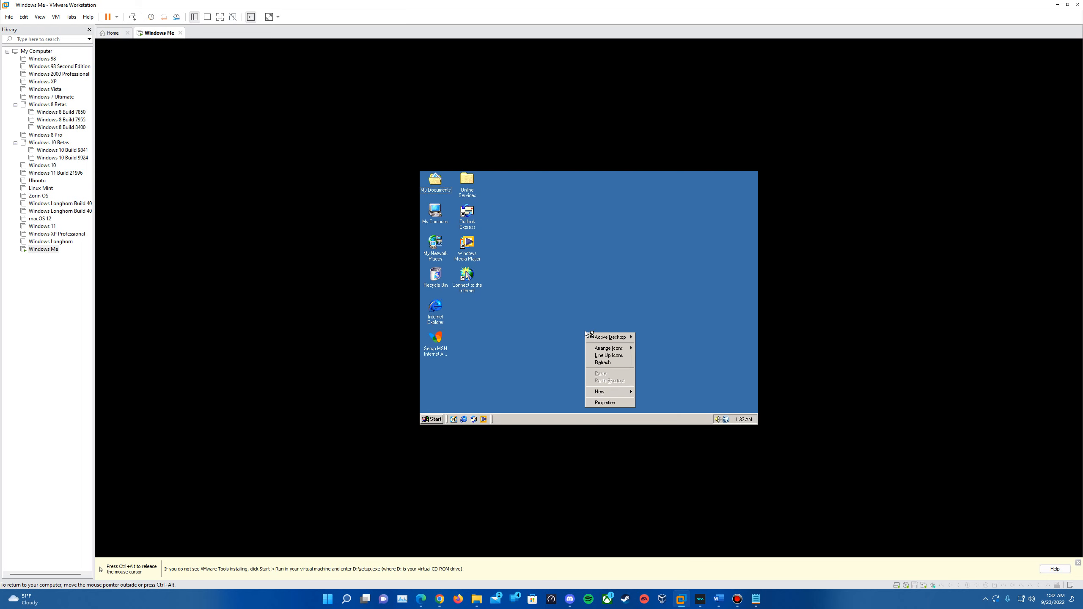
{"action": "left_click", "coordinate": [43, 17]}
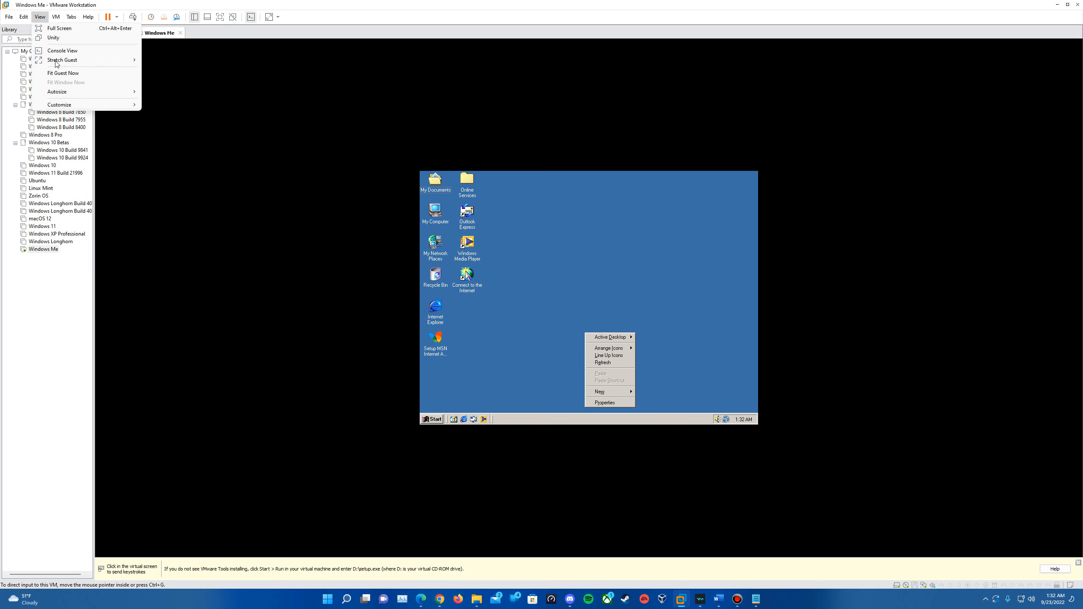
{"action": "left_click", "coordinate": [63, 73]}
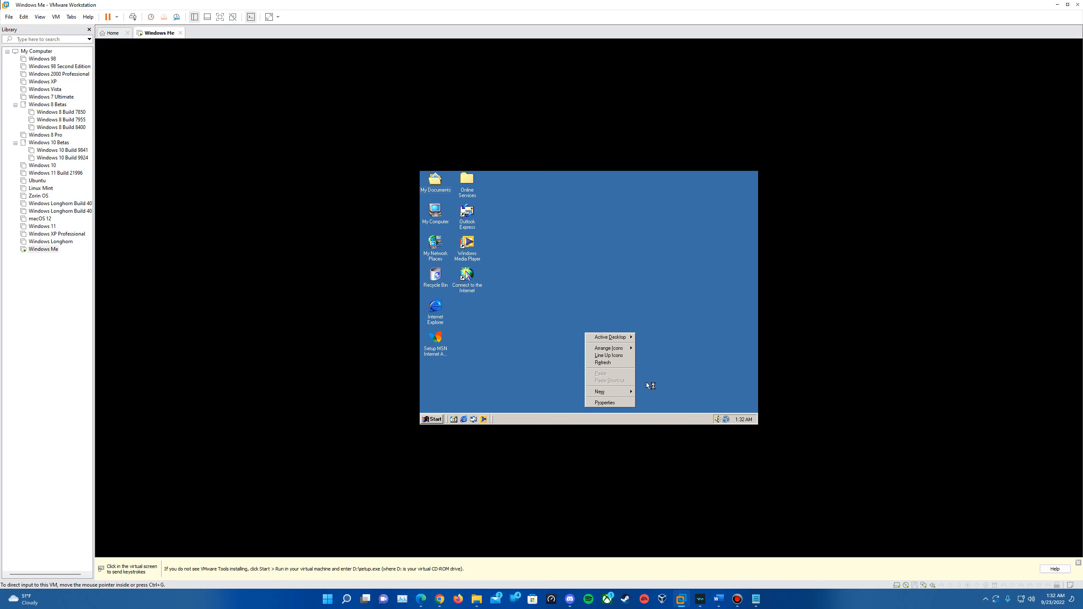
{"action": "left_click", "coordinate": [627, 403]}
{"action": "left_click", "coordinate": [619, 239]}
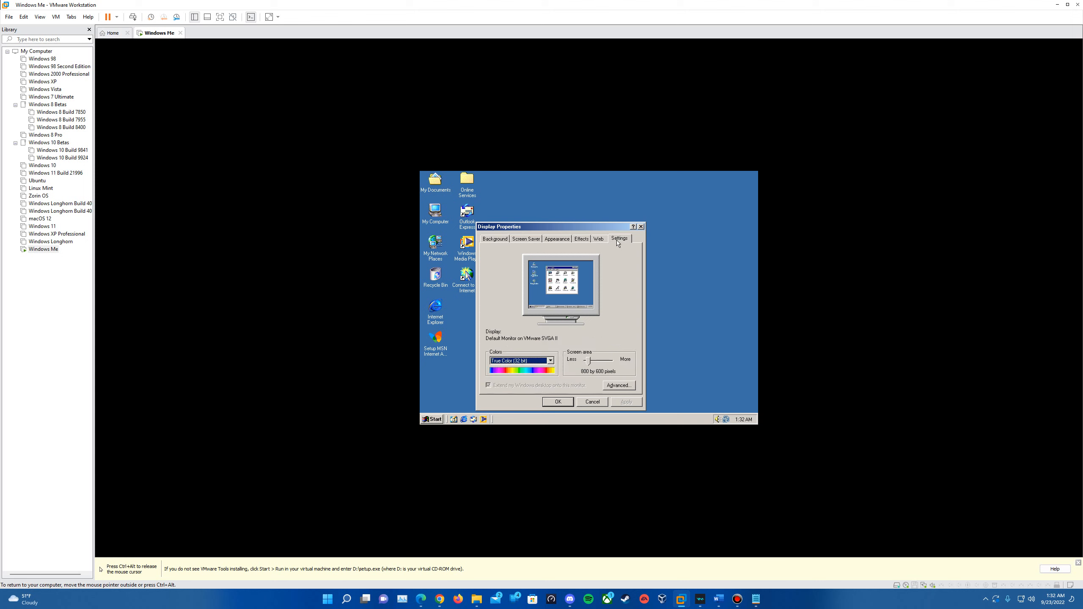
{"action": "left_click", "coordinate": [530, 361]}
{"action": "left_click", "coordinate": [525, 373]}
{"action": "left_click_drag", "start_coordinate": [589, 361], "coordinate": [608, 362]}
{"action": "left_click", "coordinate": [626, 402]}
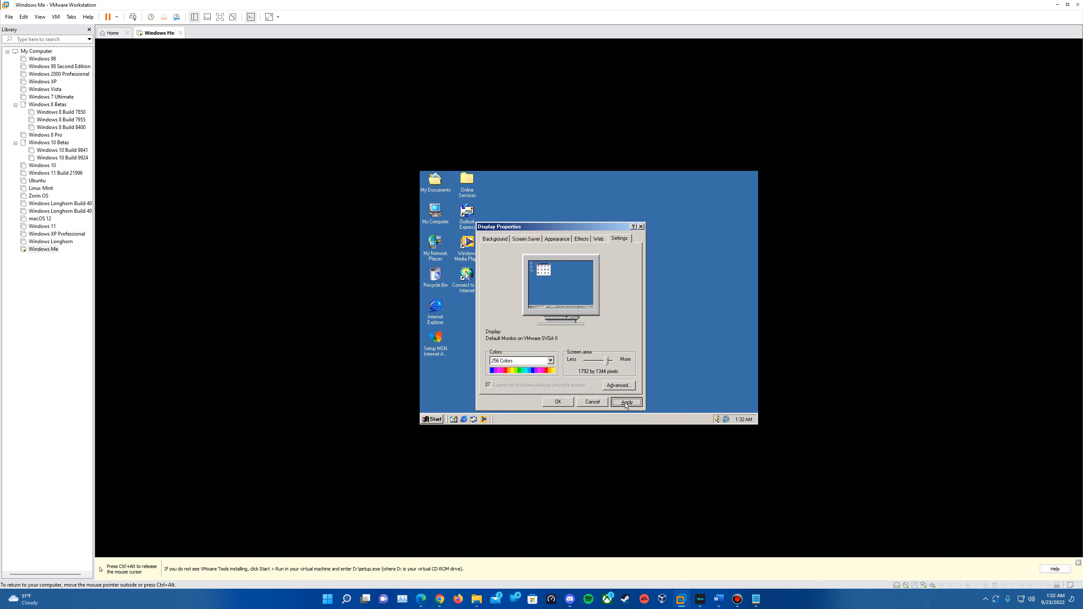
{"action": "left_click", "coordinate": [681, 386]}
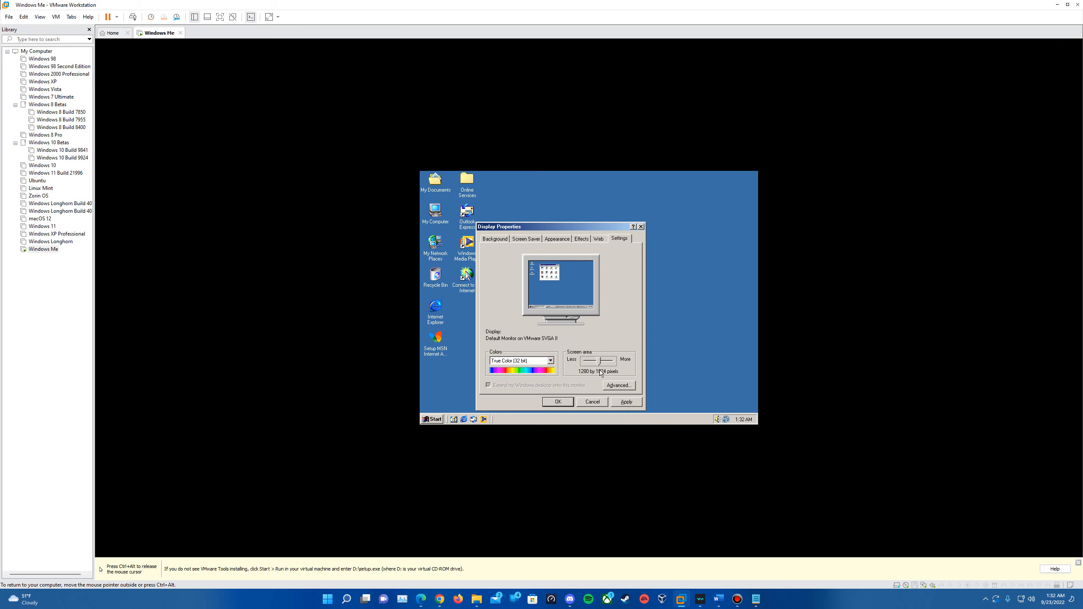
Step: Apply 1280 by 1024 True Color, then Fit Guest Now and keep the 2334 by 1226 size
{"action": "left_click", "coordinate": [626, 401]}
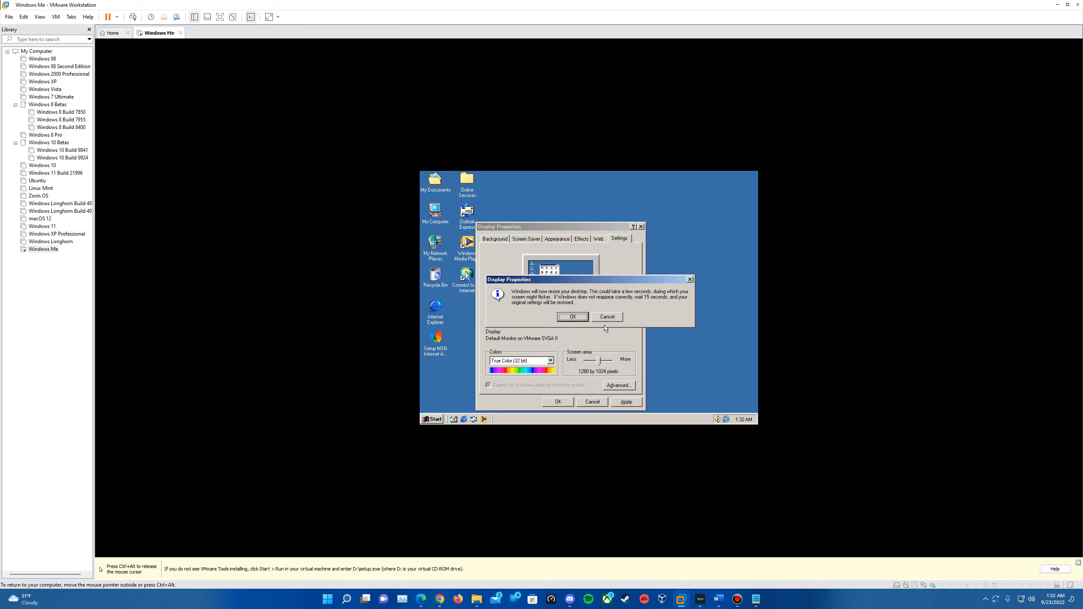
{"action": "left_click", "coordinate": [583, 319]}
{"action": "key", "text": "ctrl+alt"}
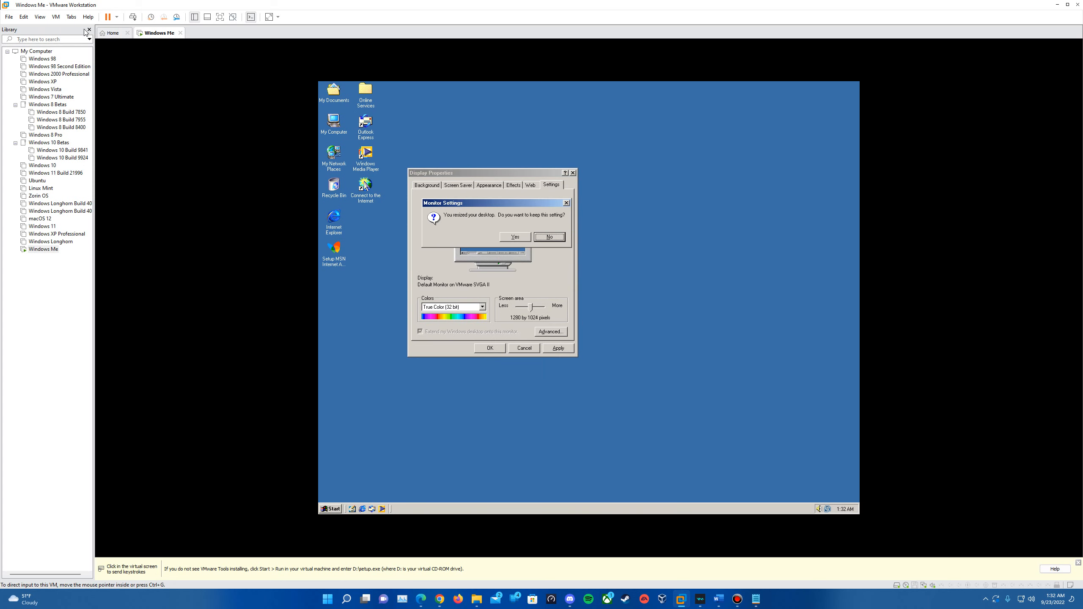
{"action": "left_click", "coordinate": [55, 16]}
{"action": "mouse_move", "coordinate": [40, 17]}
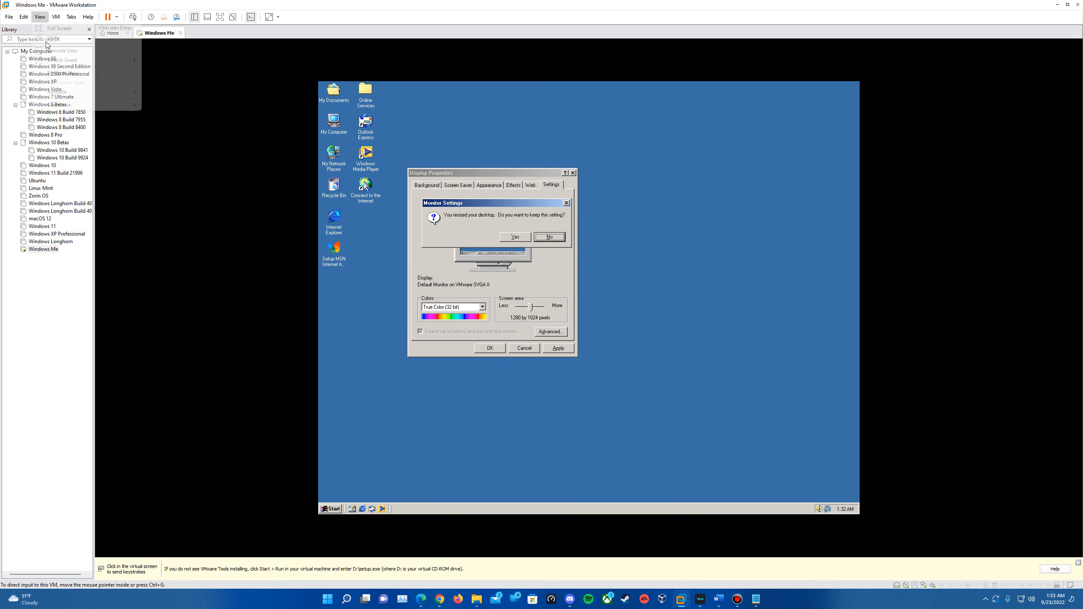
{"action": "left_click", "coordinate": [55, 72]}
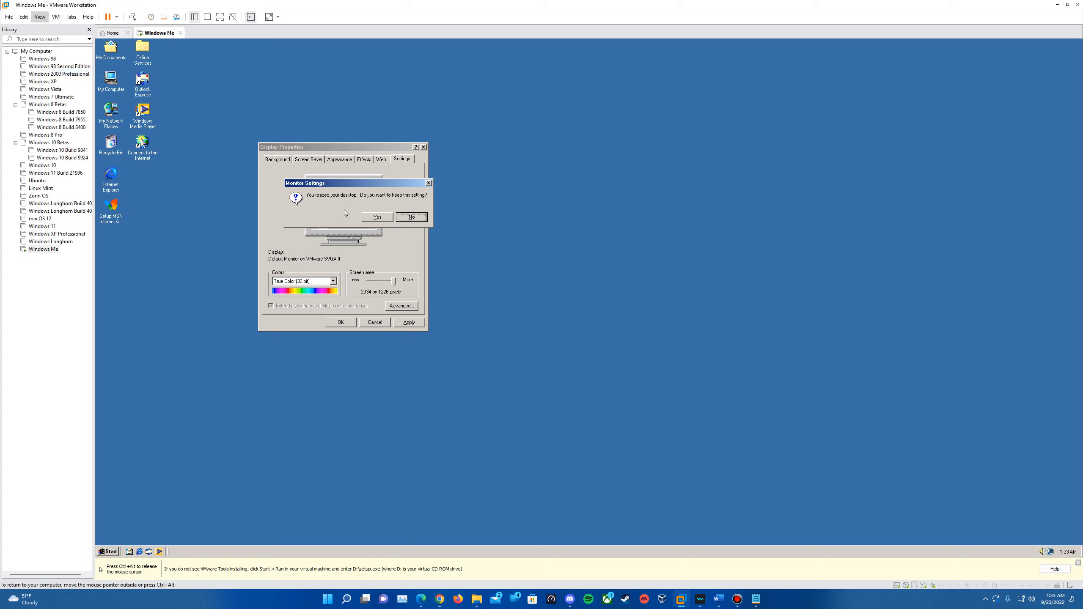
{"action": "left_click", "coordinate": [377, 218]}
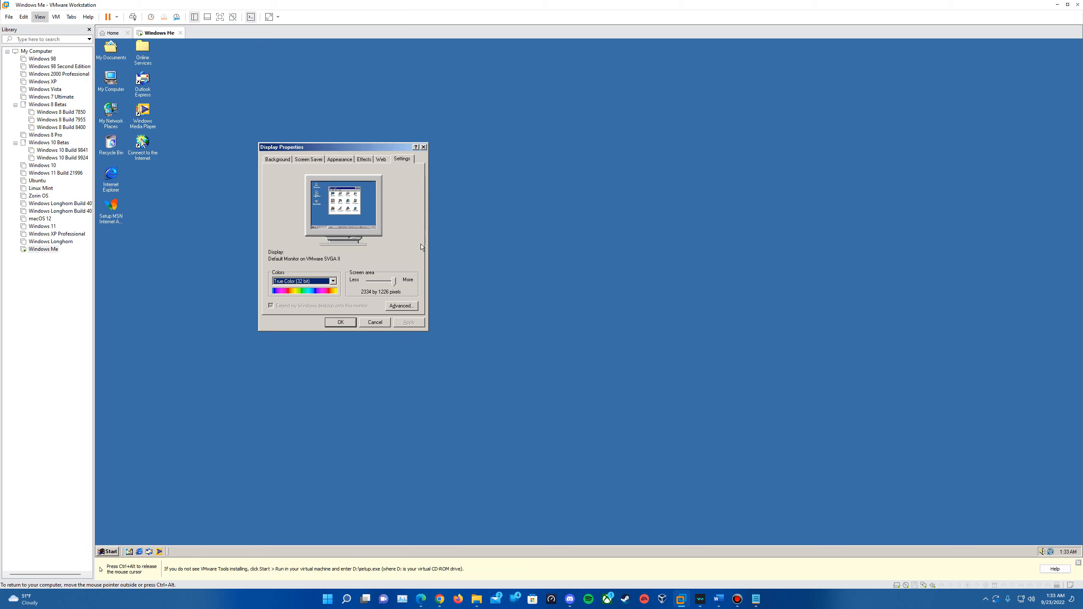
{"action": "left_click", "coordinate": [351, 322]}
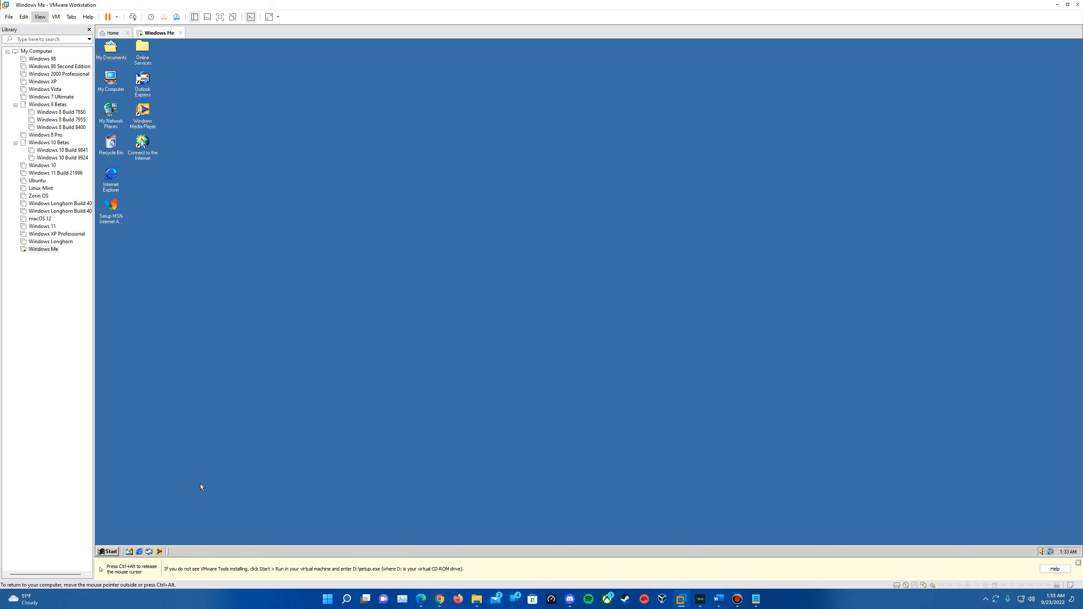
Step: Check the guest volume slider, then open Control Panel maximized to fill the desktop
{"action": "left_click", "coordinate": [1043, 551]}
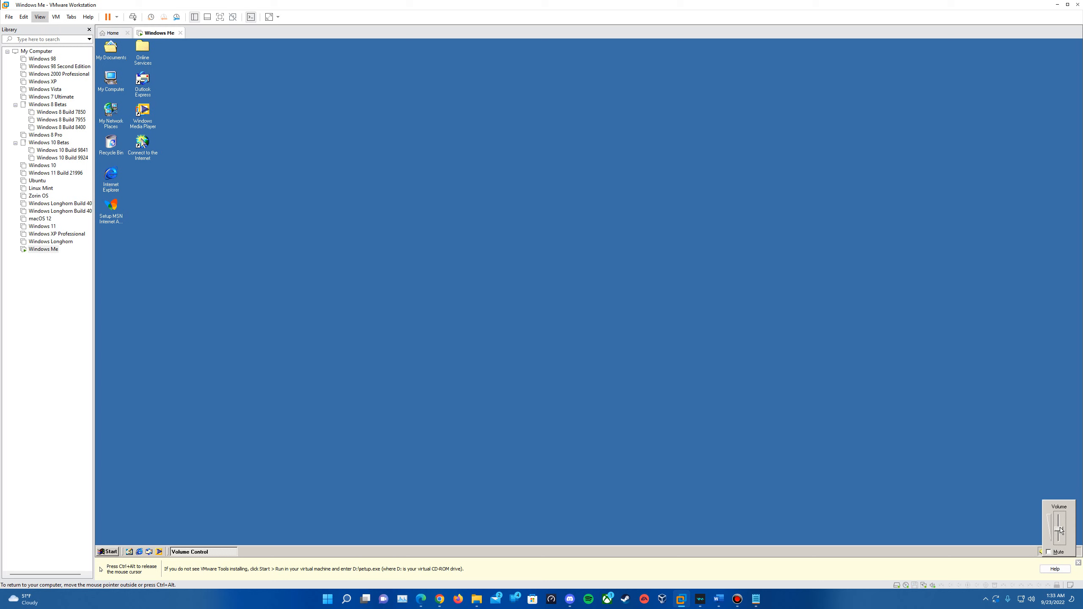
{"action": "left_click", "coordinate": [111, 550]}
{"action": "mouse_move", "coordinate": [141, 469]}
{"action": "left_click", "coordinate": [216, 462]}
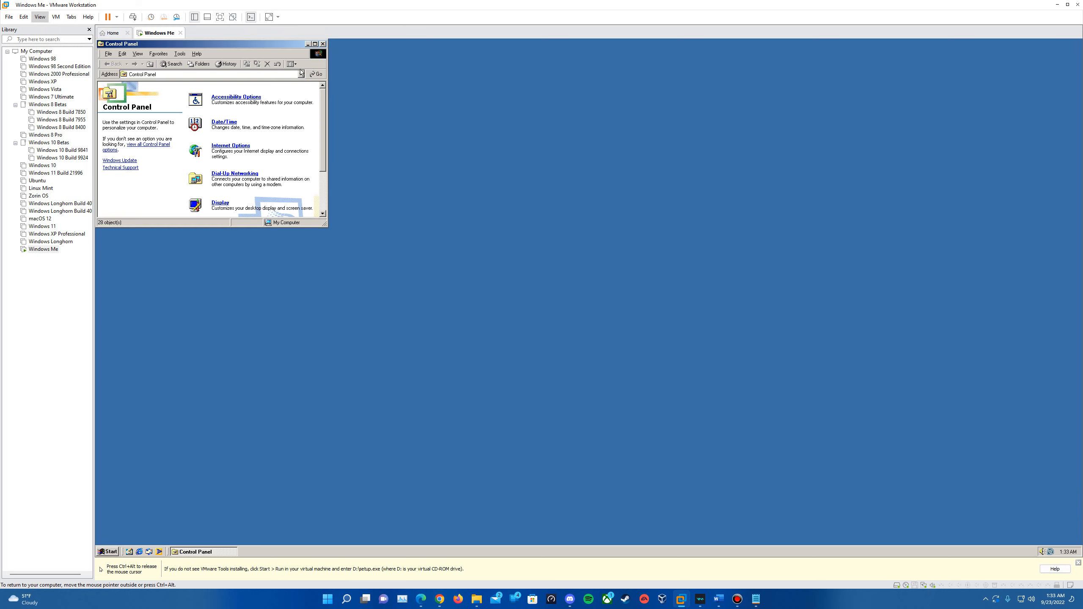
{"action": "left_click", "coordinate": [318, 42]}
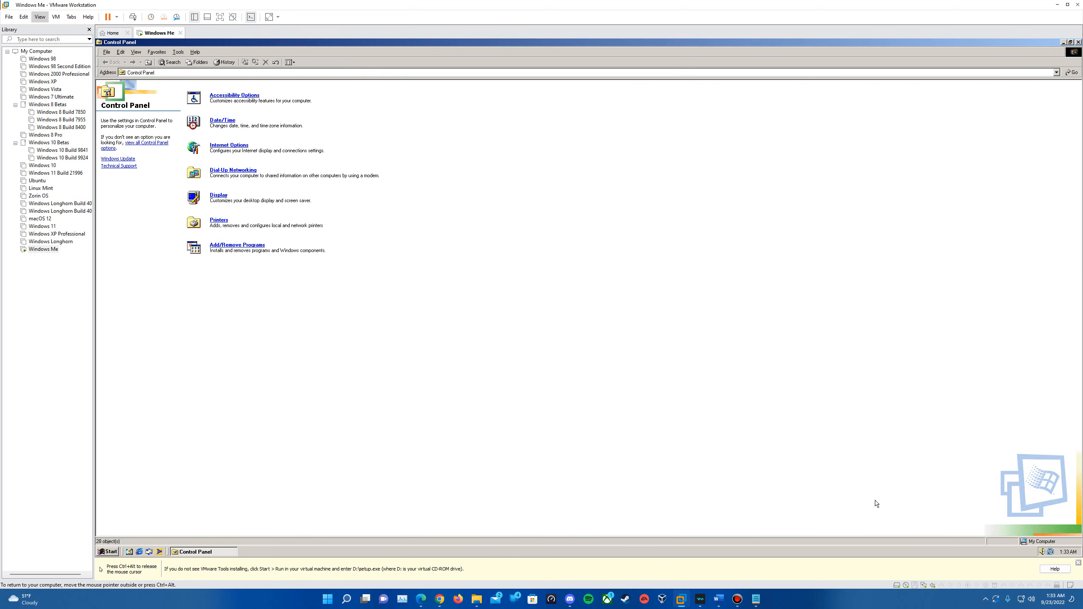
Step: Review the Sound Blaster audio properties and master playback volume, closing without changes
{"action": "left_click", "coordinate": [1041, 551]}
{"action": "right_click", "coordinate": [1042, 552]}
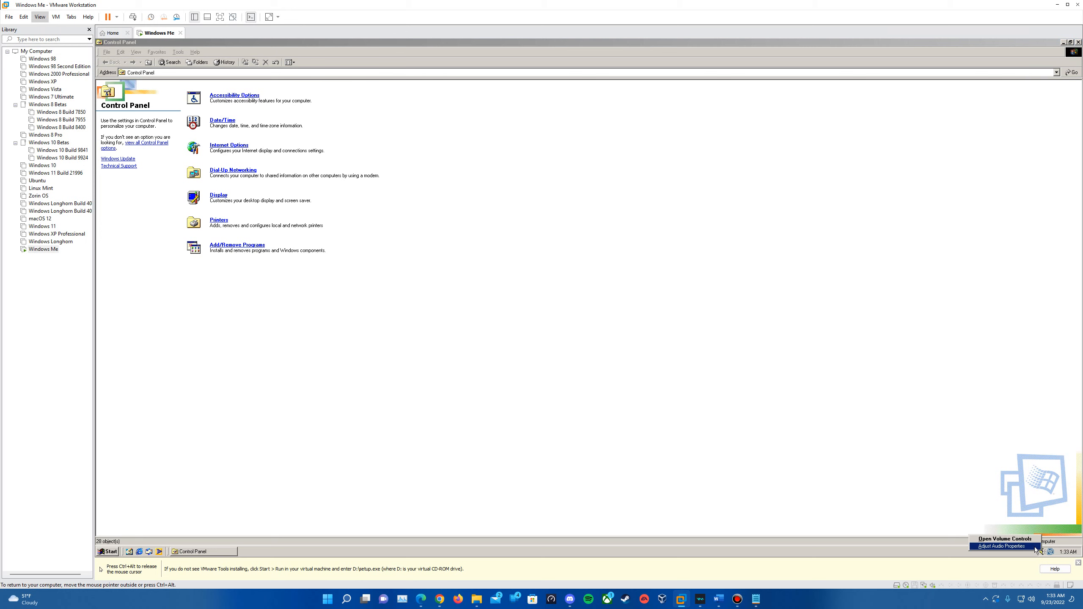
{"action": "left_click", "coordinate": [1035, 547]}
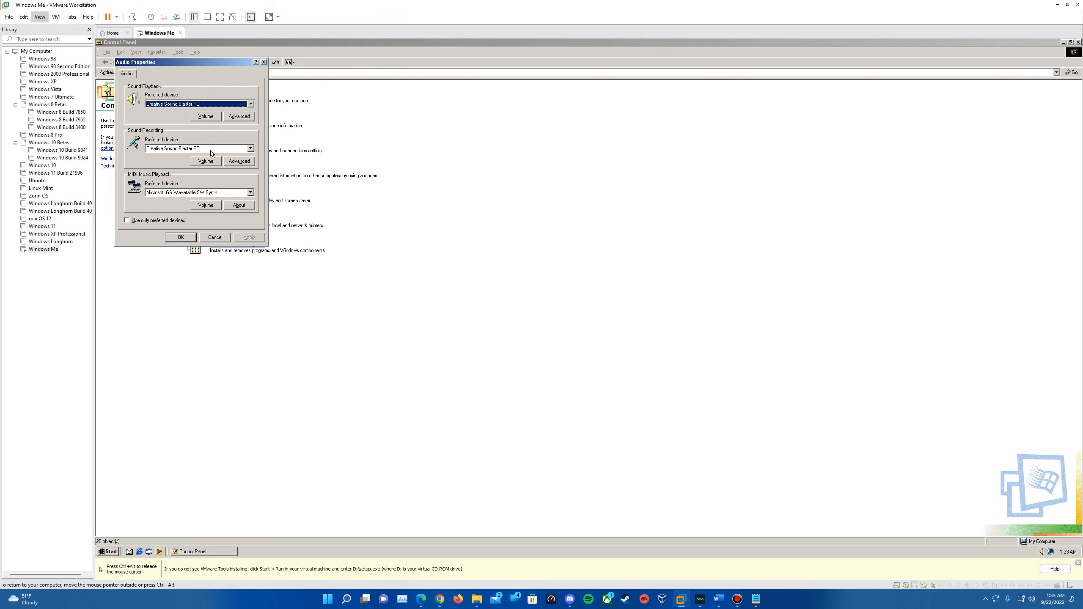
{"action": "left_click", "coordinate": [215, 118]}
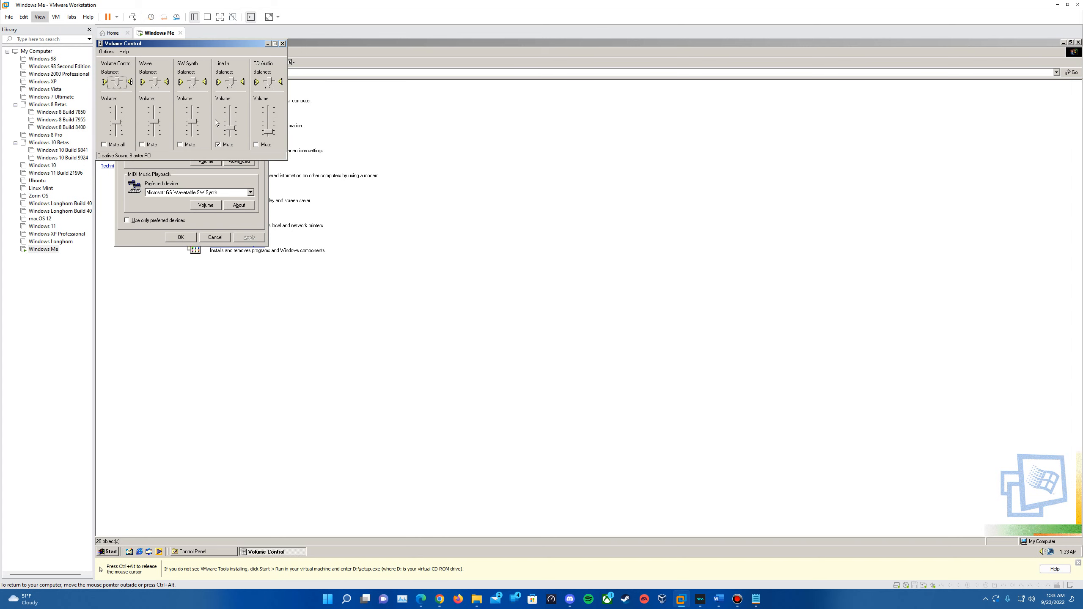
{"action": "left_click", "coordinate": [116, 124]}
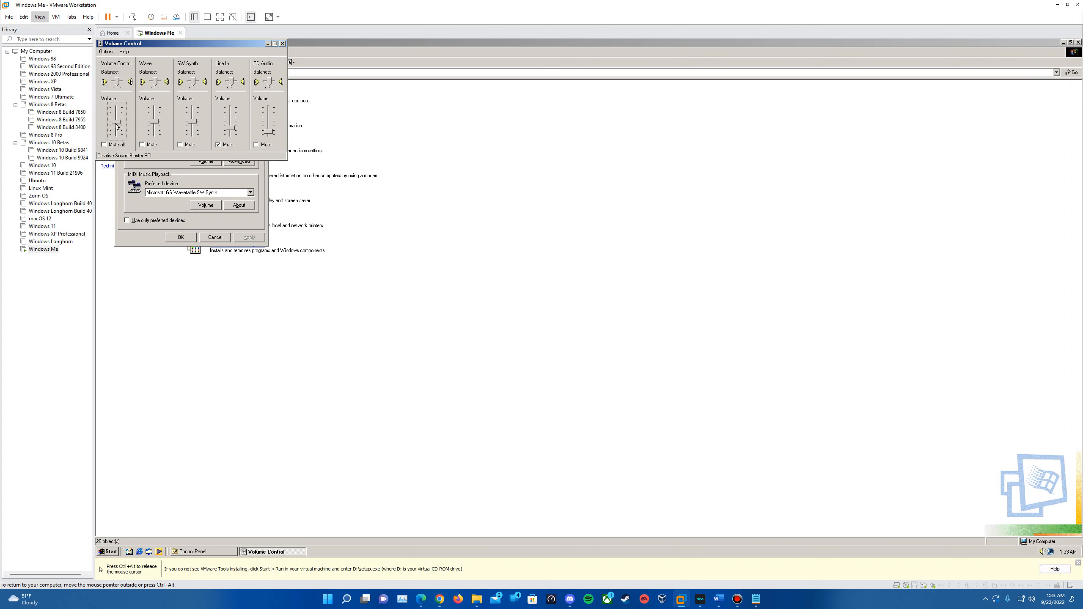
{"action": "left_click", "coordinate": [282, 43]}
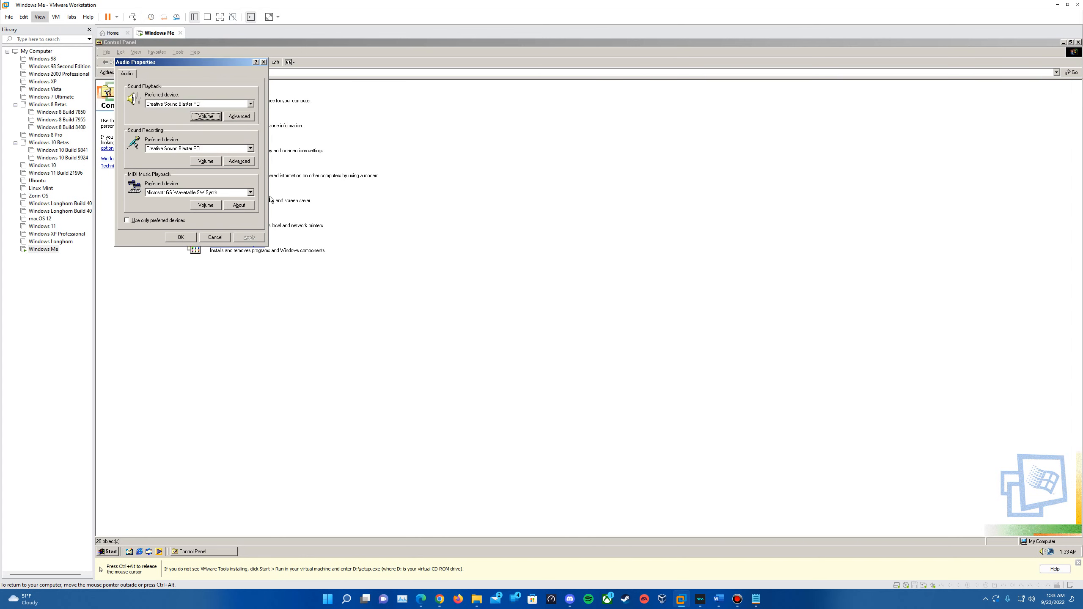
{"action": "left_click", "coordinate": [215, 237]}
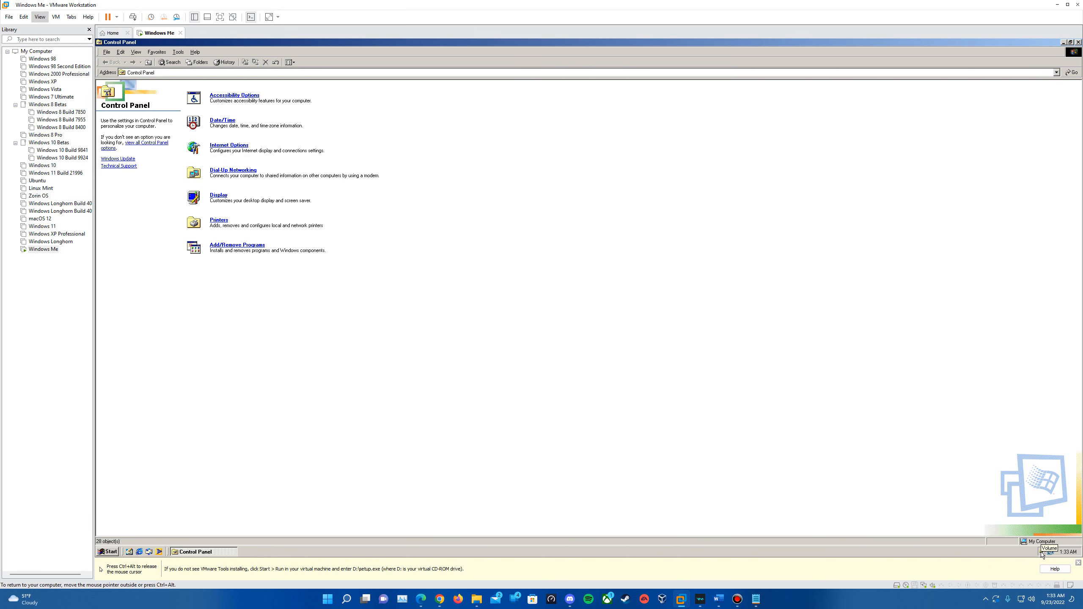
{"action": "left_click", "coordinate": [109, 552]}
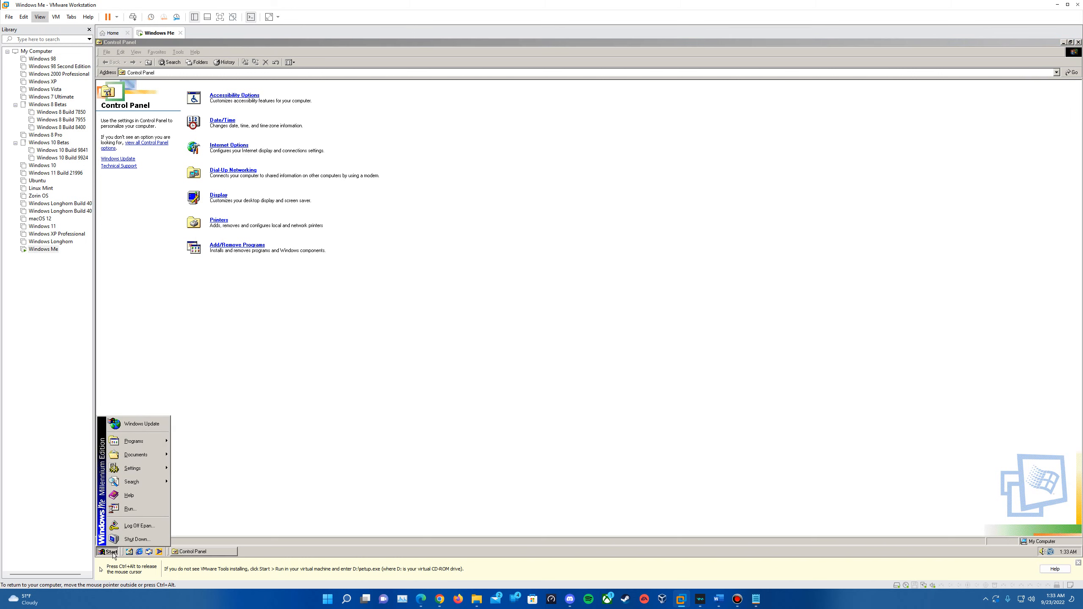
{"action": "mouse_move", "coordinate": [142, 473]}
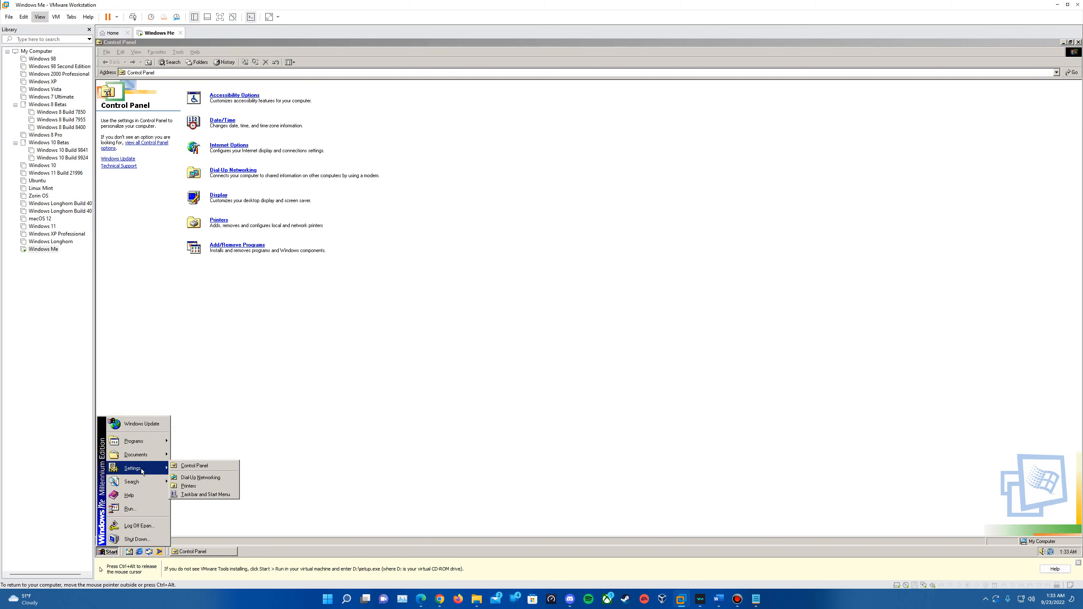
{"action": "left_click", "coordinate": [423, 443]}
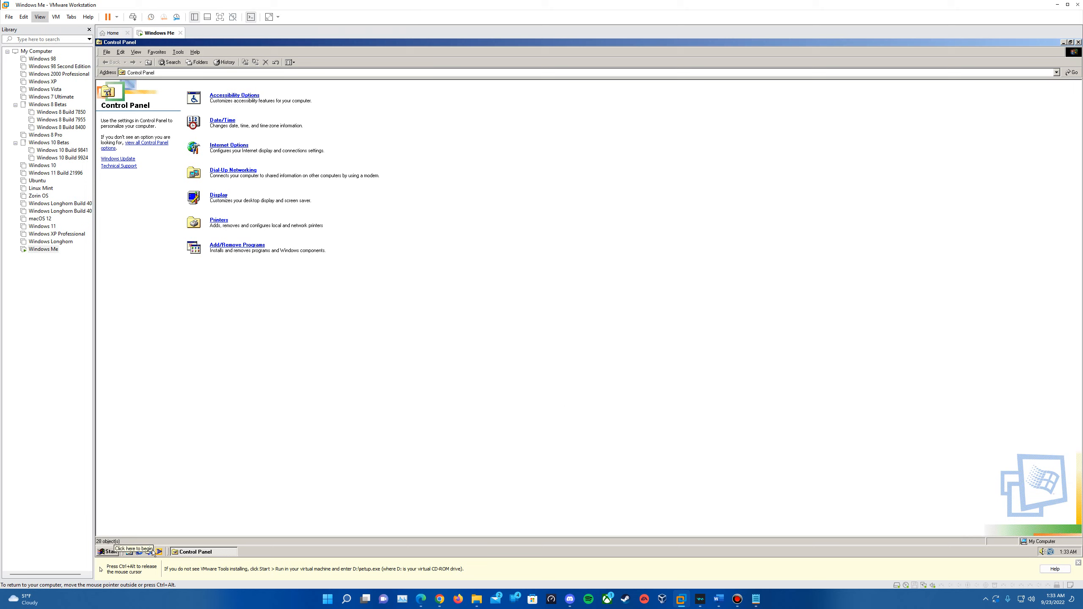
{"action": "left_click", "coordinate": [110, 553]}
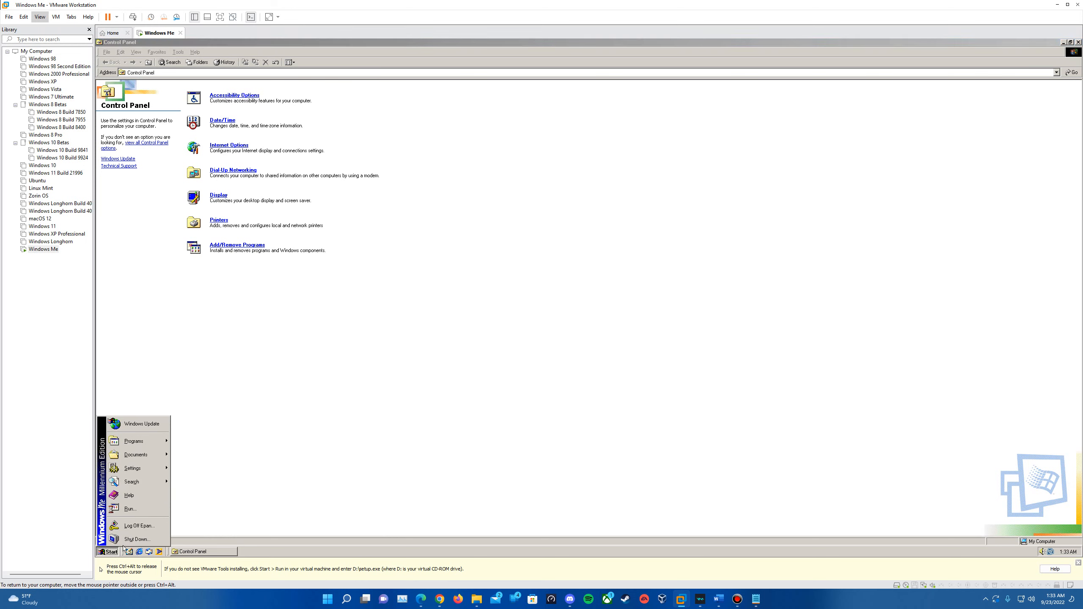
{"action": "left_click", "coordinate": [268, 463]}
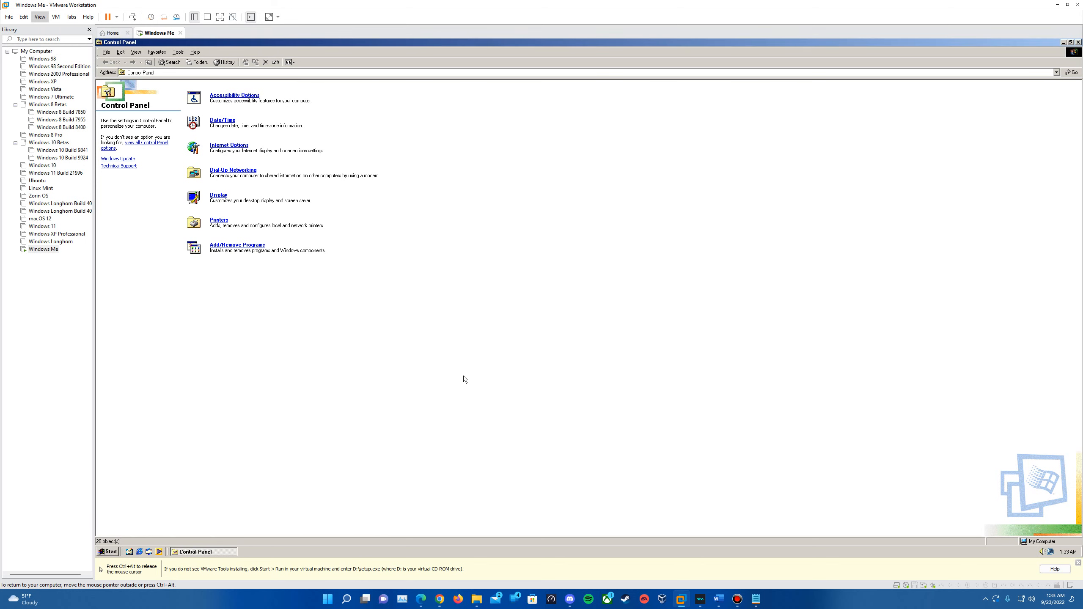